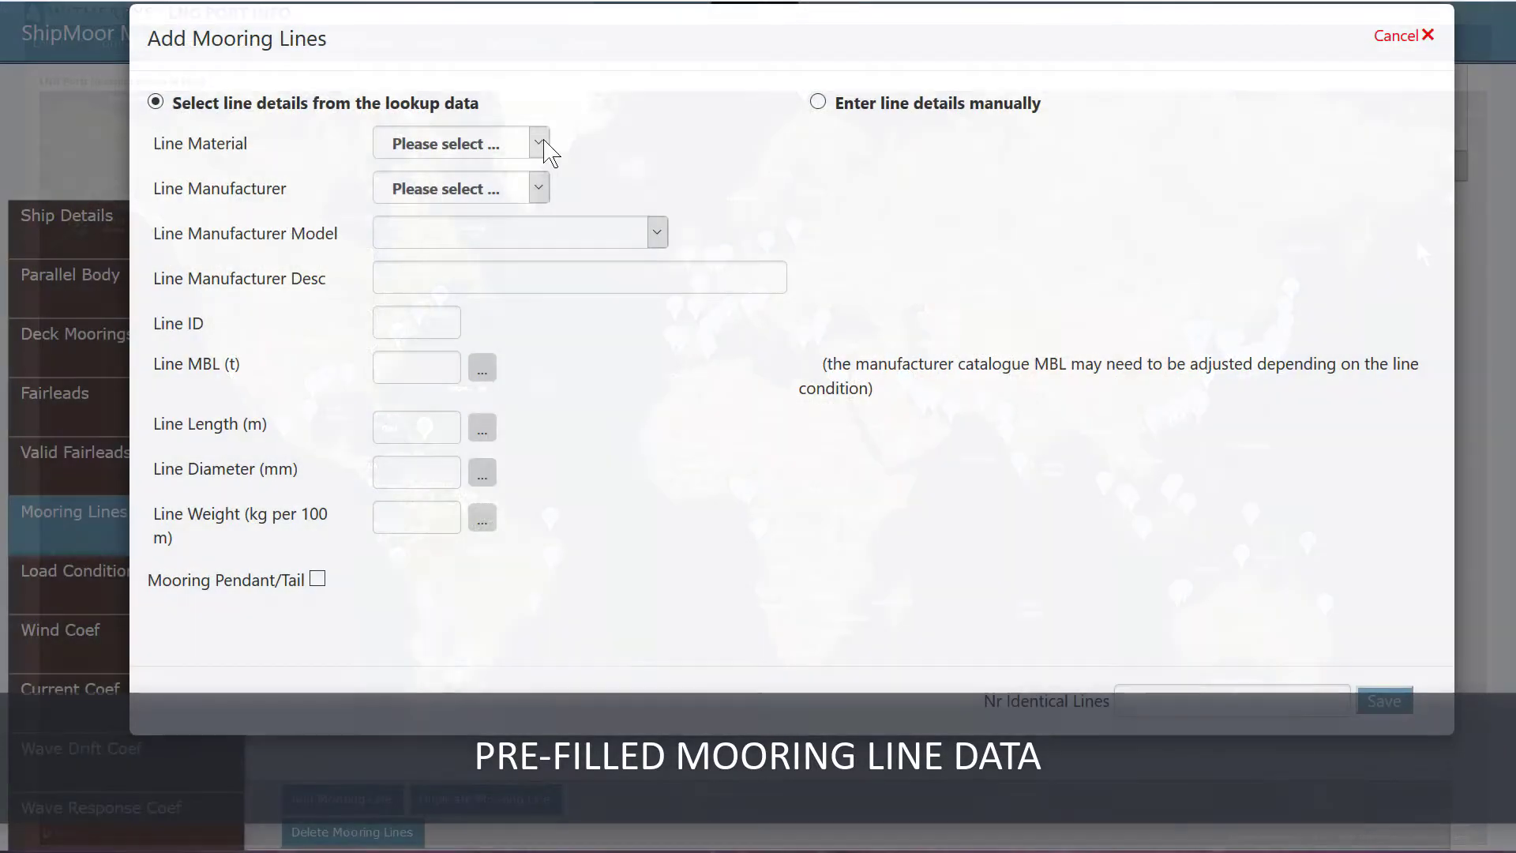
# Step: Choose Dyneema SK75 as line material and the Survitec 12 strand UHMWPE 72 mm model
pyautogui.click(540, 143)
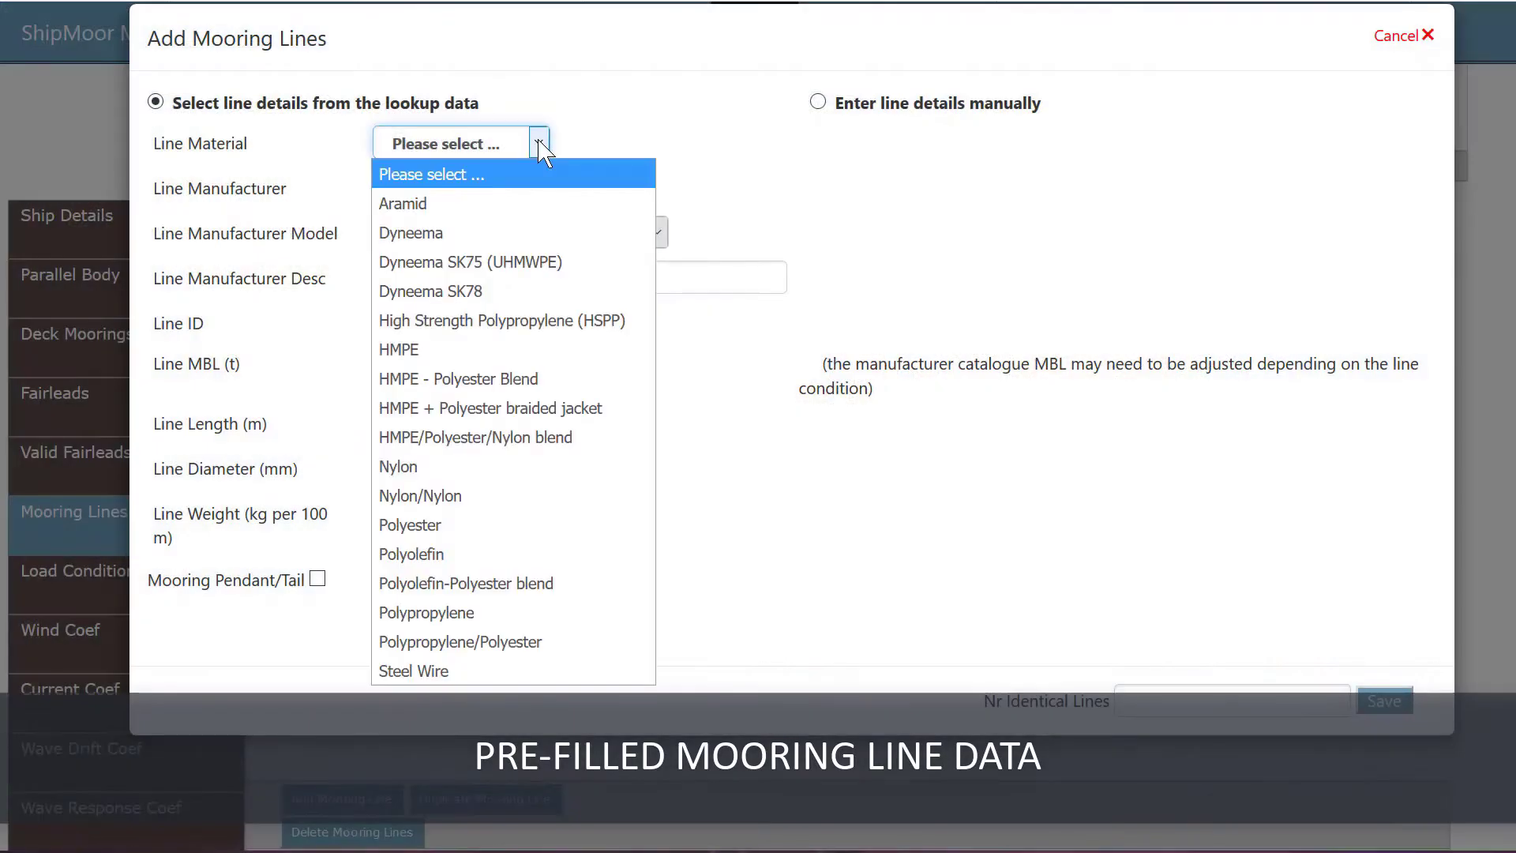
pyautogui.click(504, 263)
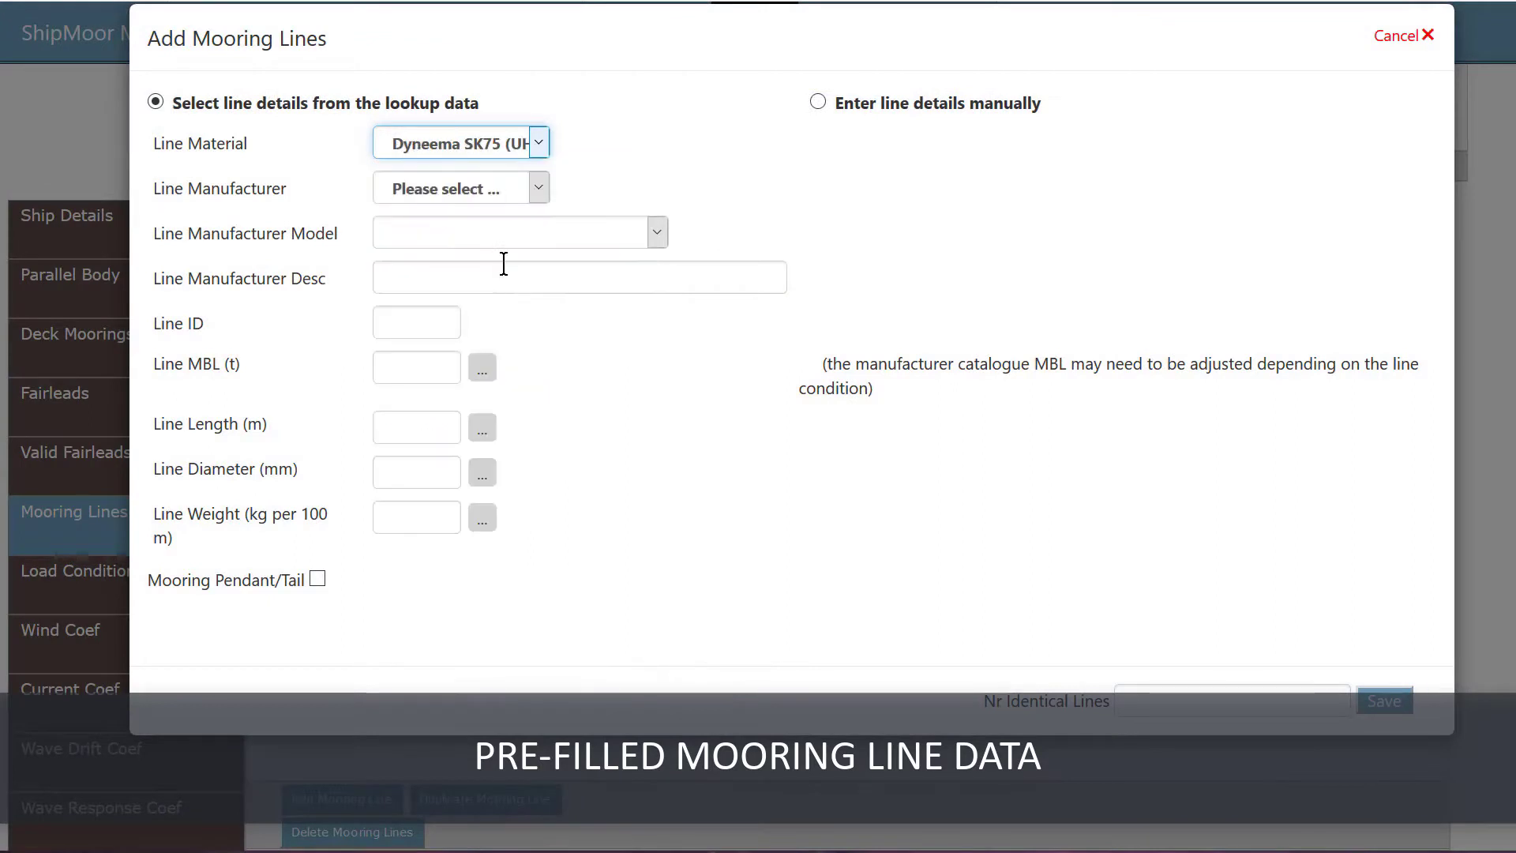
pyautogui.click(541, 189)
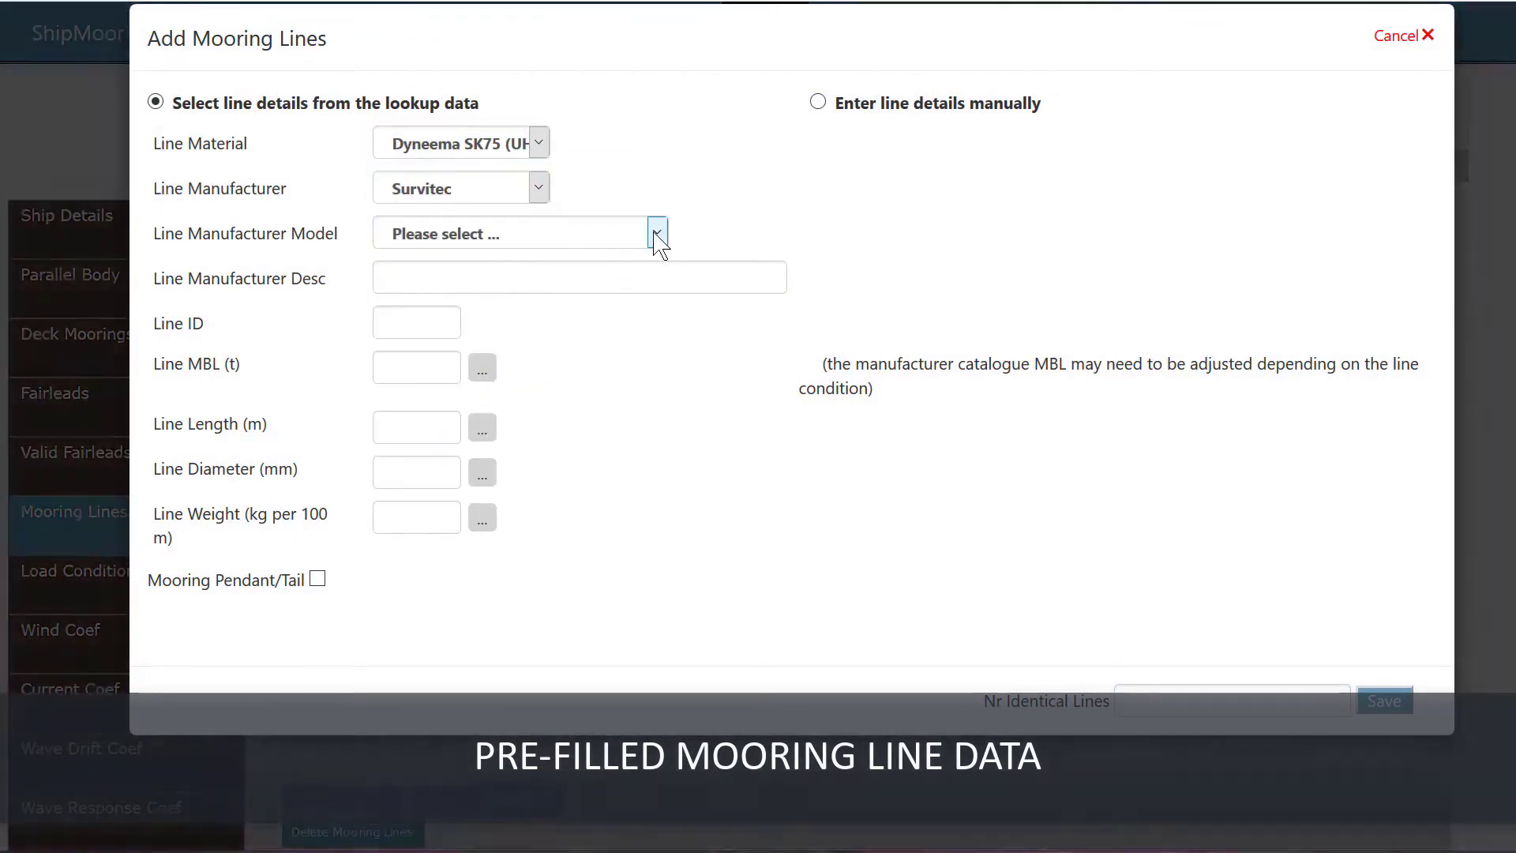
pyautogui.click(658, 236)
pyautogui.click(594, 557)
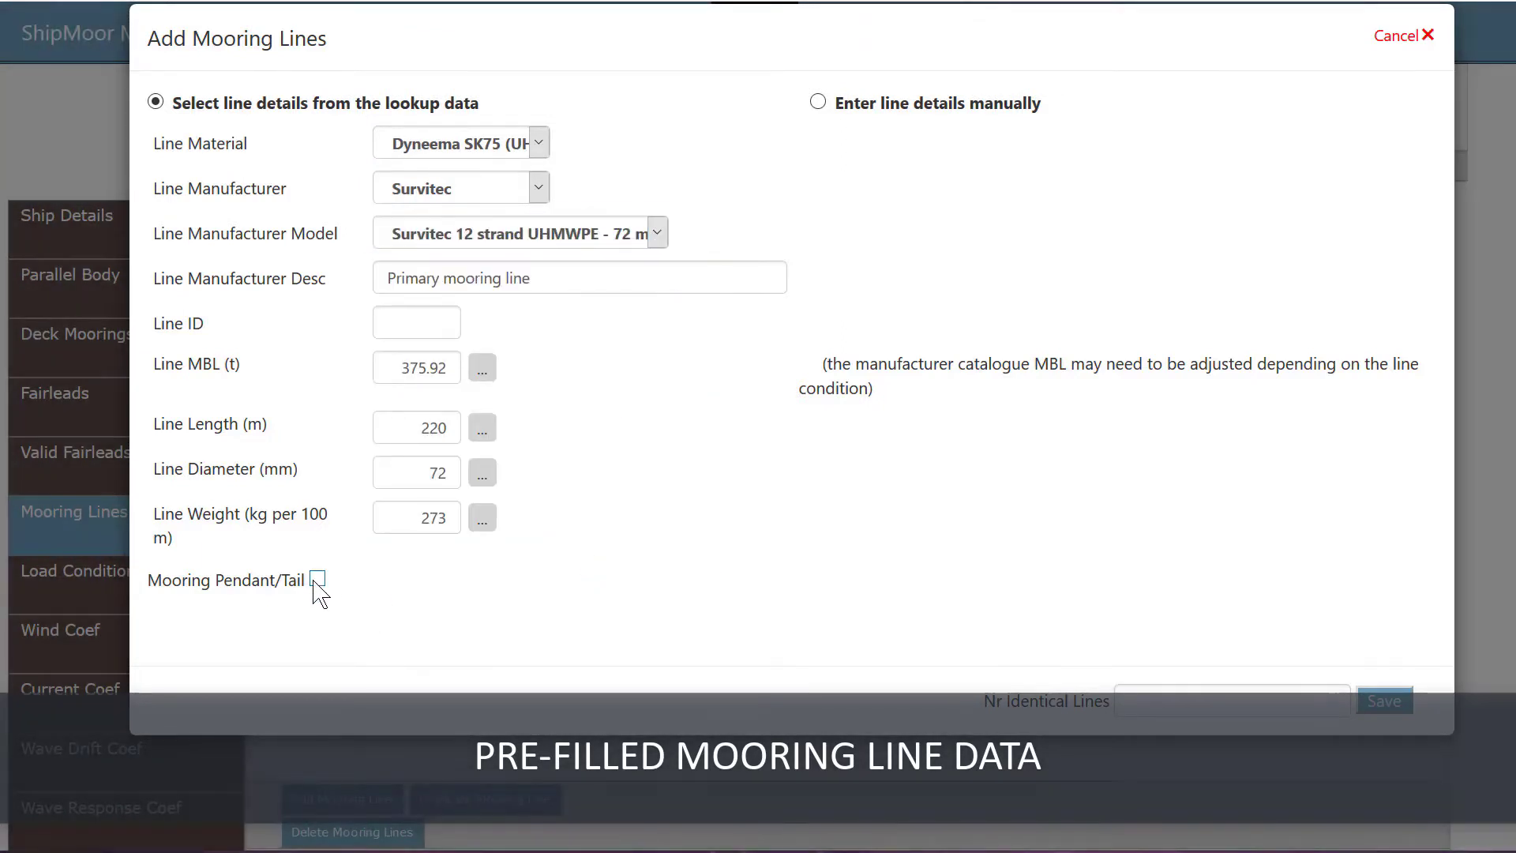
# Step: Add a Polypropylene/Polyester Megaflex Tail Single-Leg 68 mm pendant tail and begin the line count
pyautogui.scroll(-5, 318, 592)
pyautogui.click(540, 182)
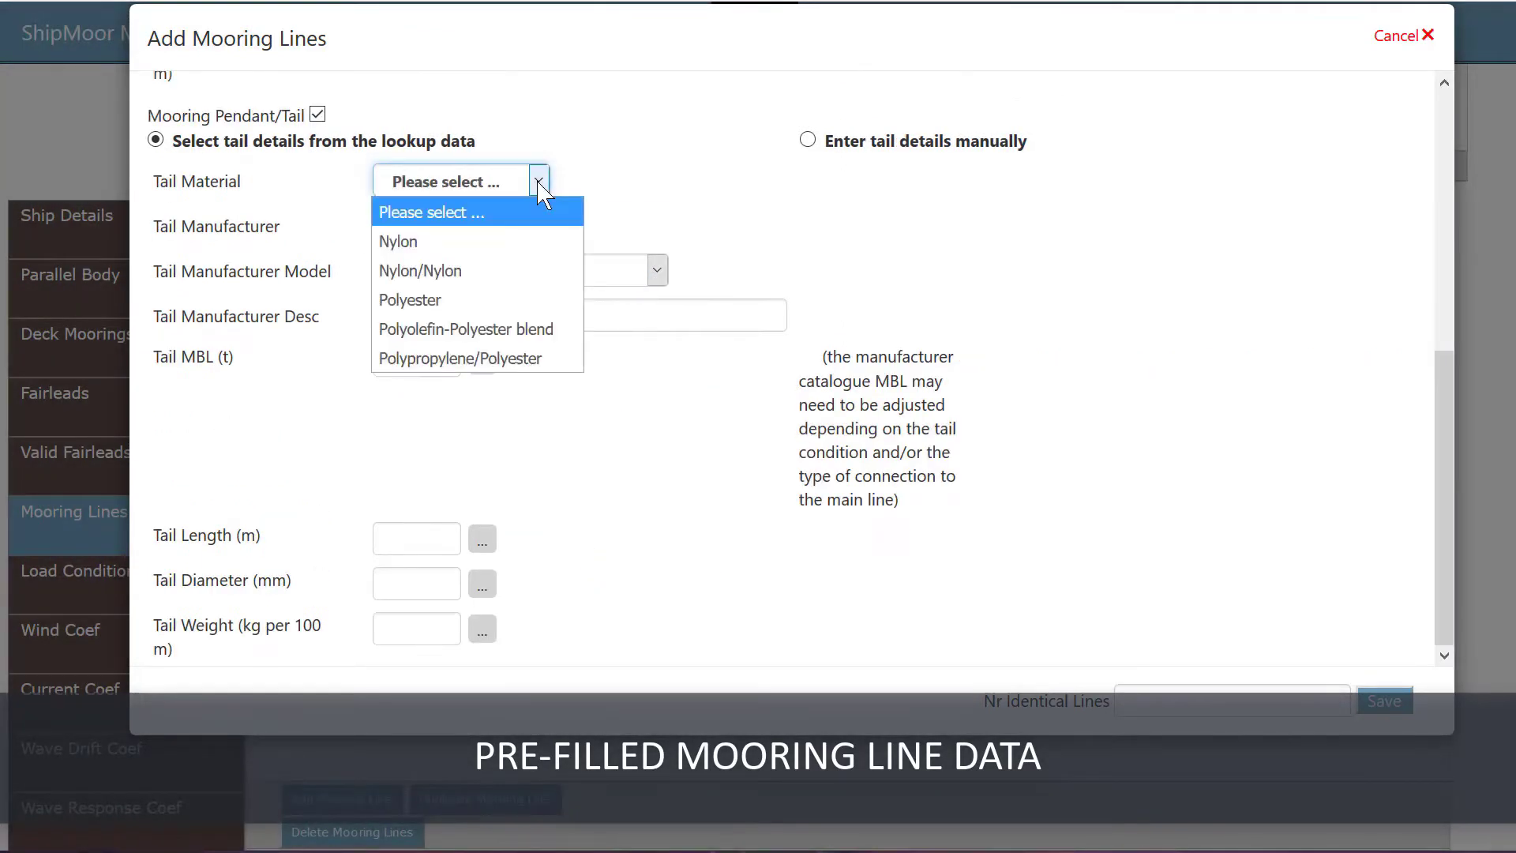
pyautogui.click(510, 359)
pyautogui.click(540, 227)
pyautogui.click(657, 272)
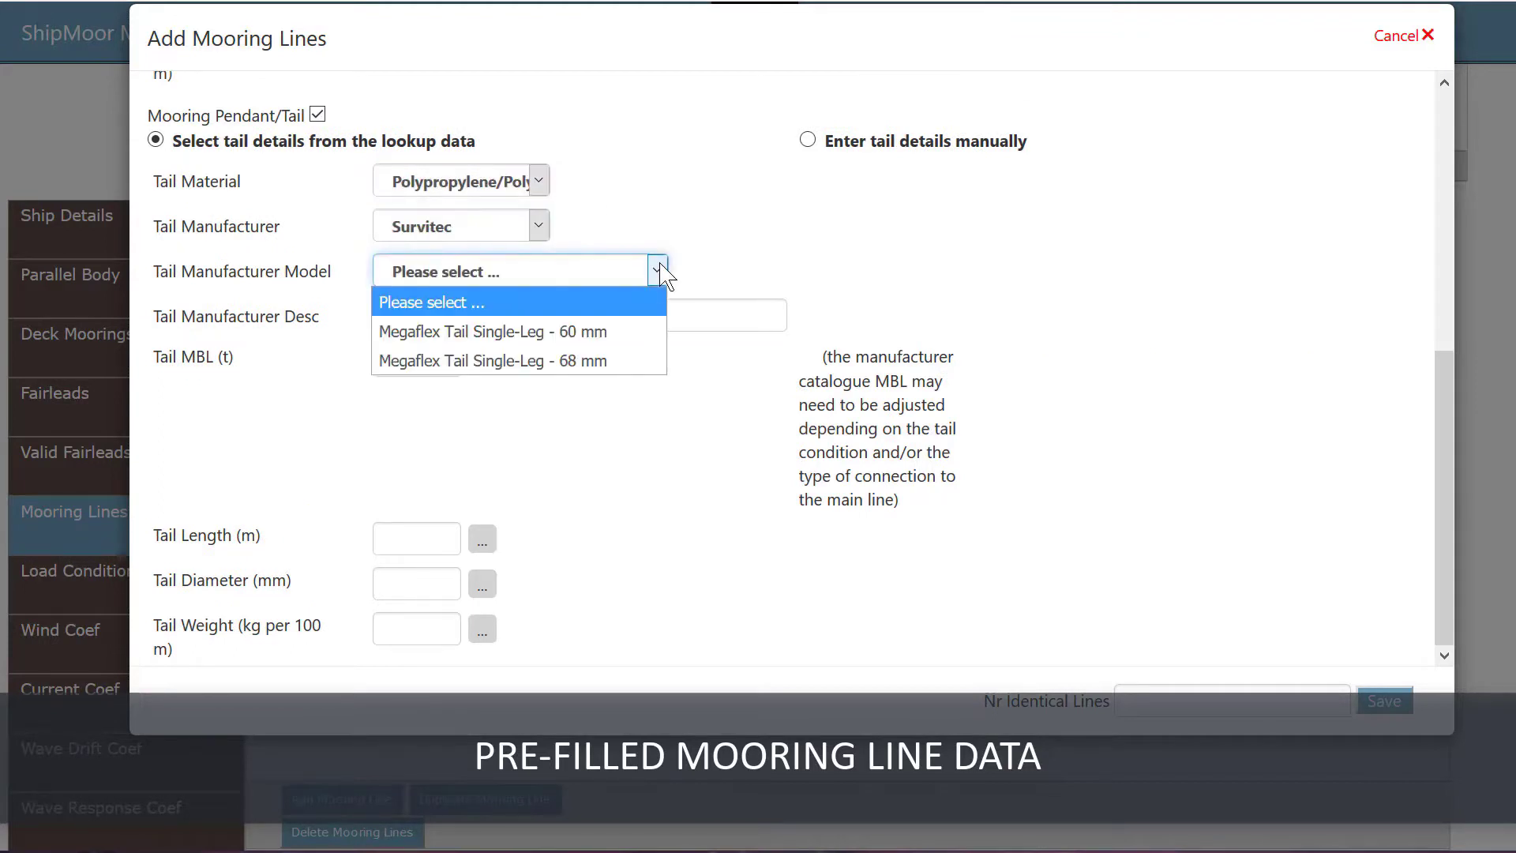
pyautogui.click(618, 364)
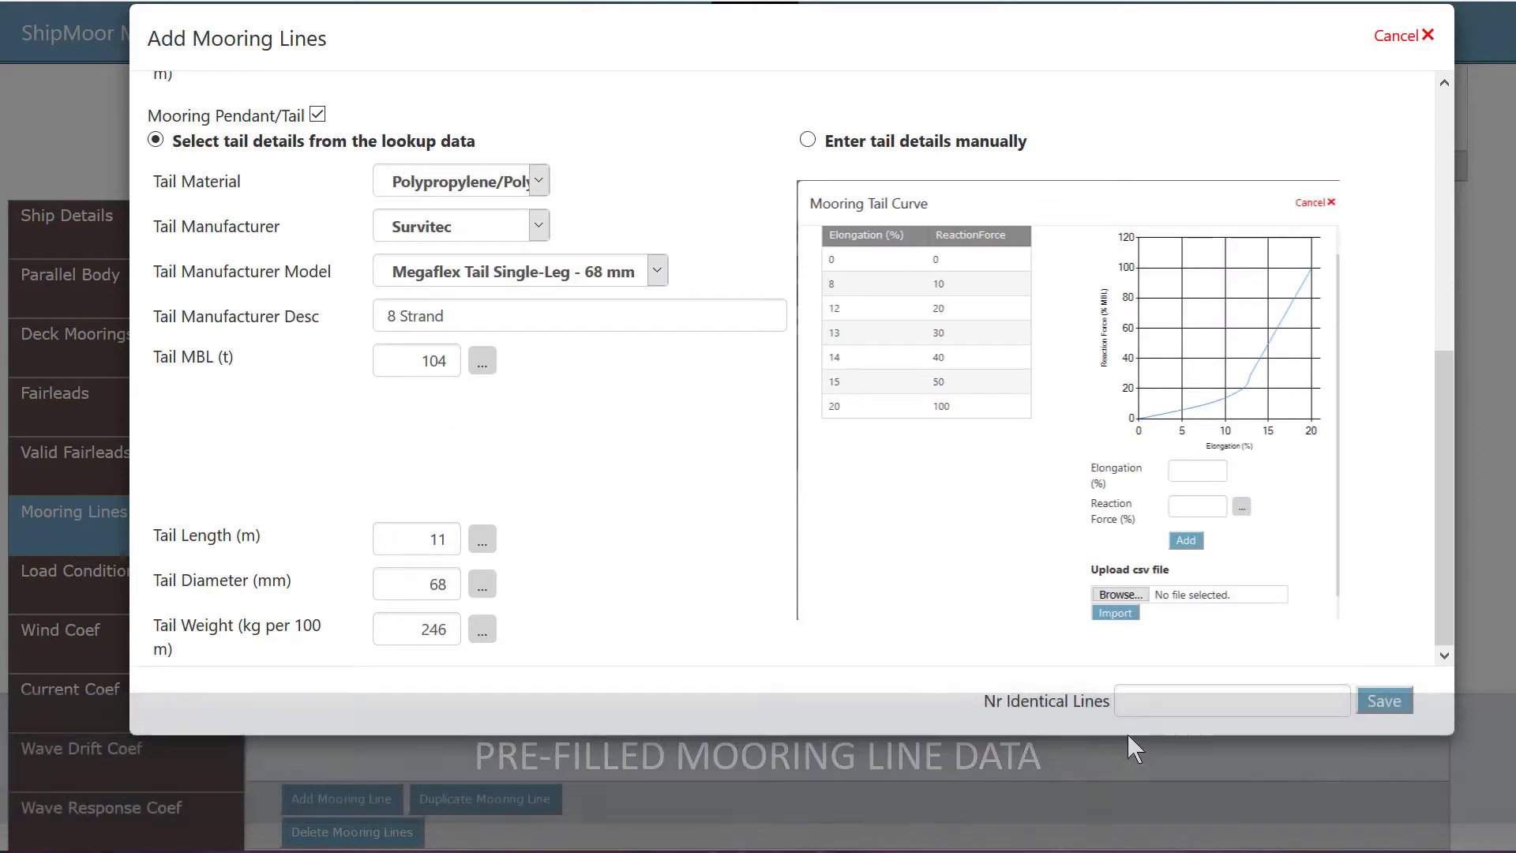
pyautogui.click(1149, 699)
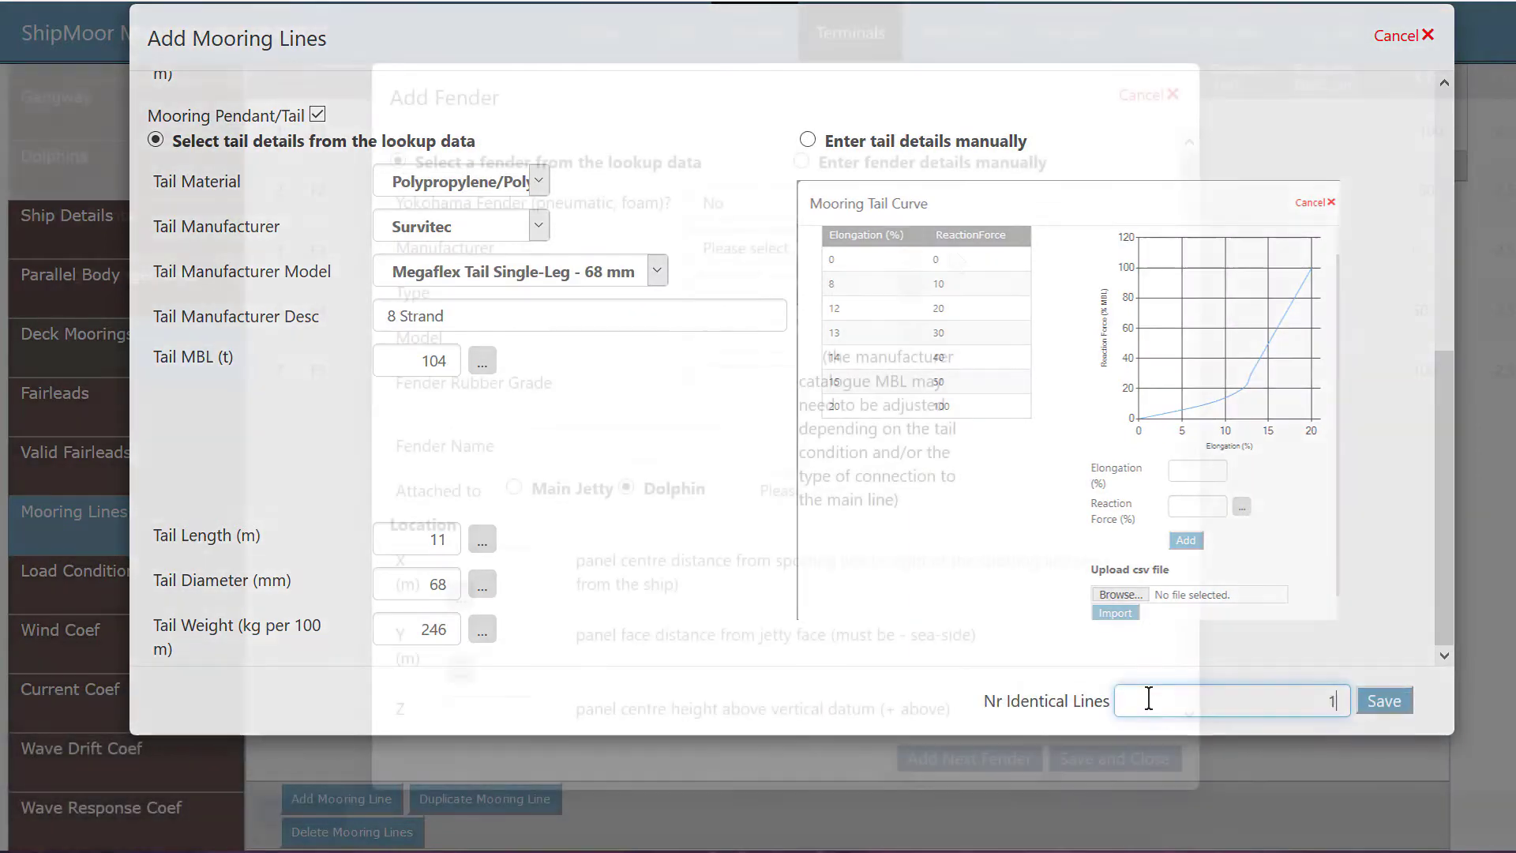
# Step: Enter 18 identical lines, then start a Trelleborg Super Cone Fender, model SCN 2250
pyautogui.write('18')
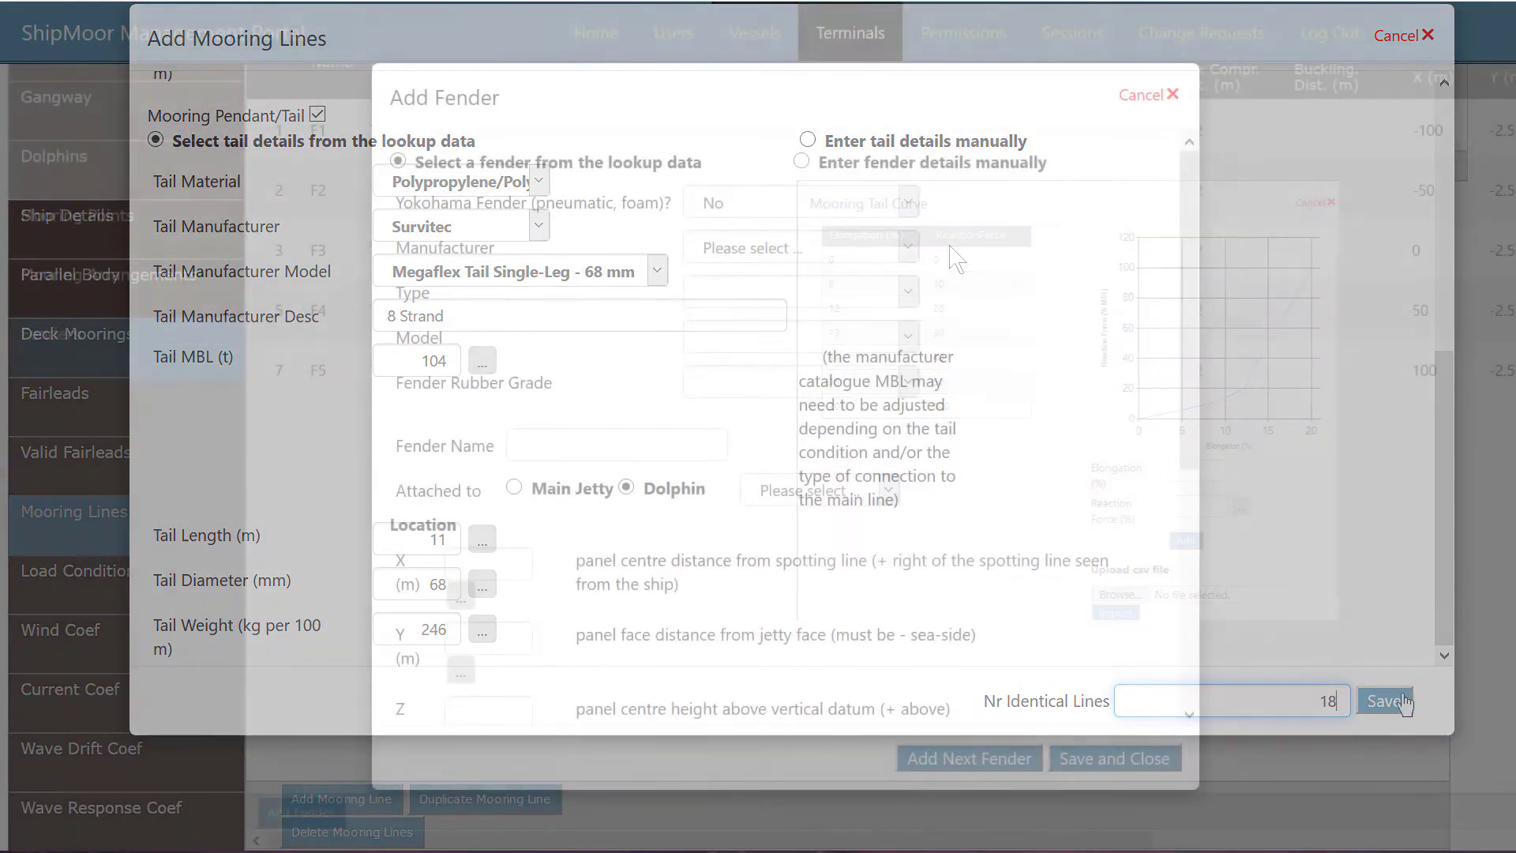
pyautogui.click(907, 247)
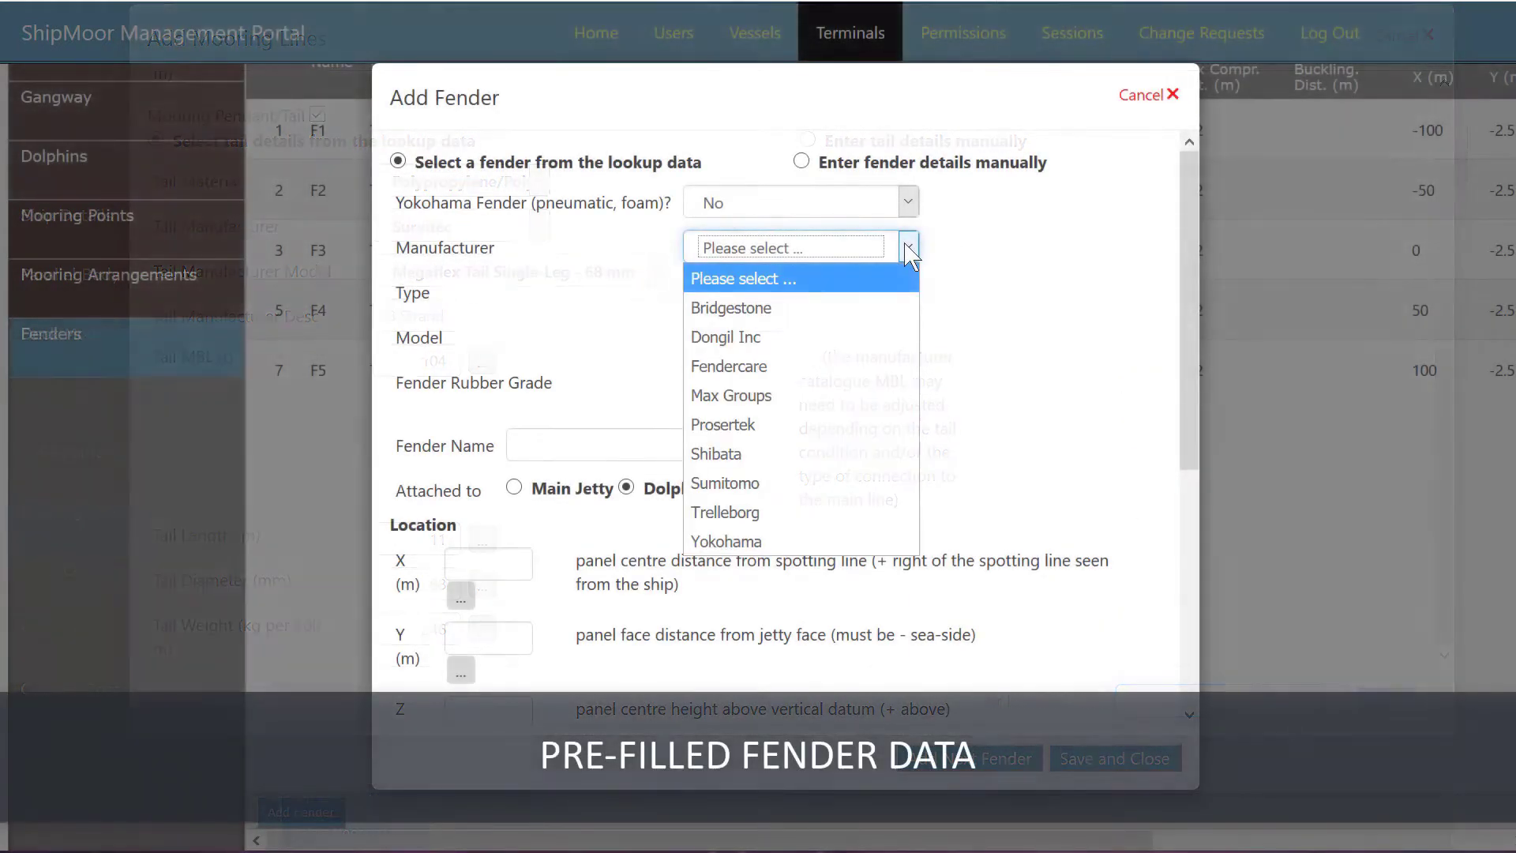
pyautogui.click(808, 522)
pyautogui.click(911, 294)
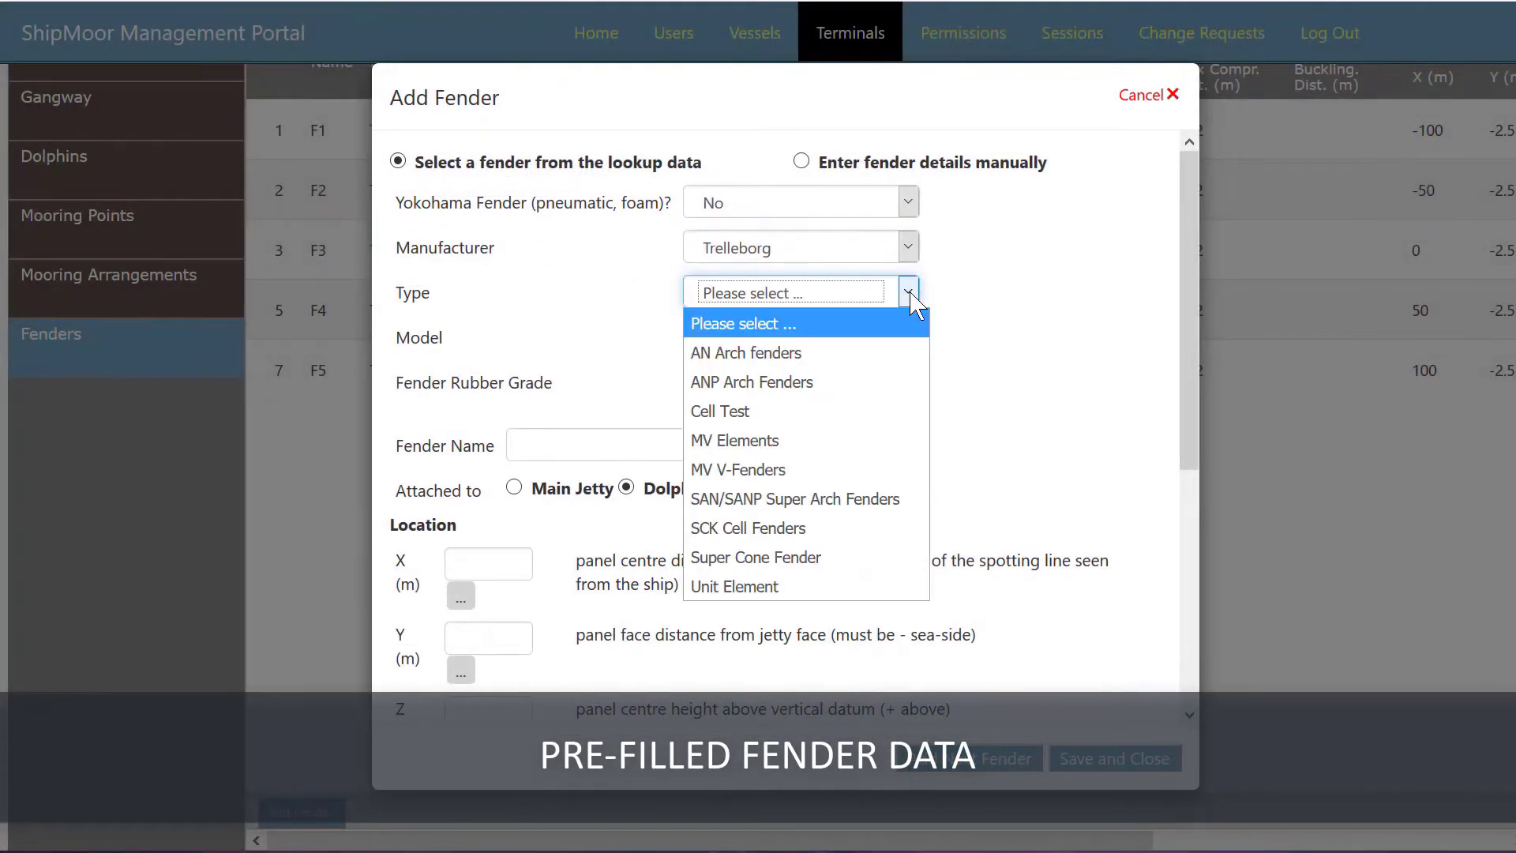
pyautogui.click(888, 559)
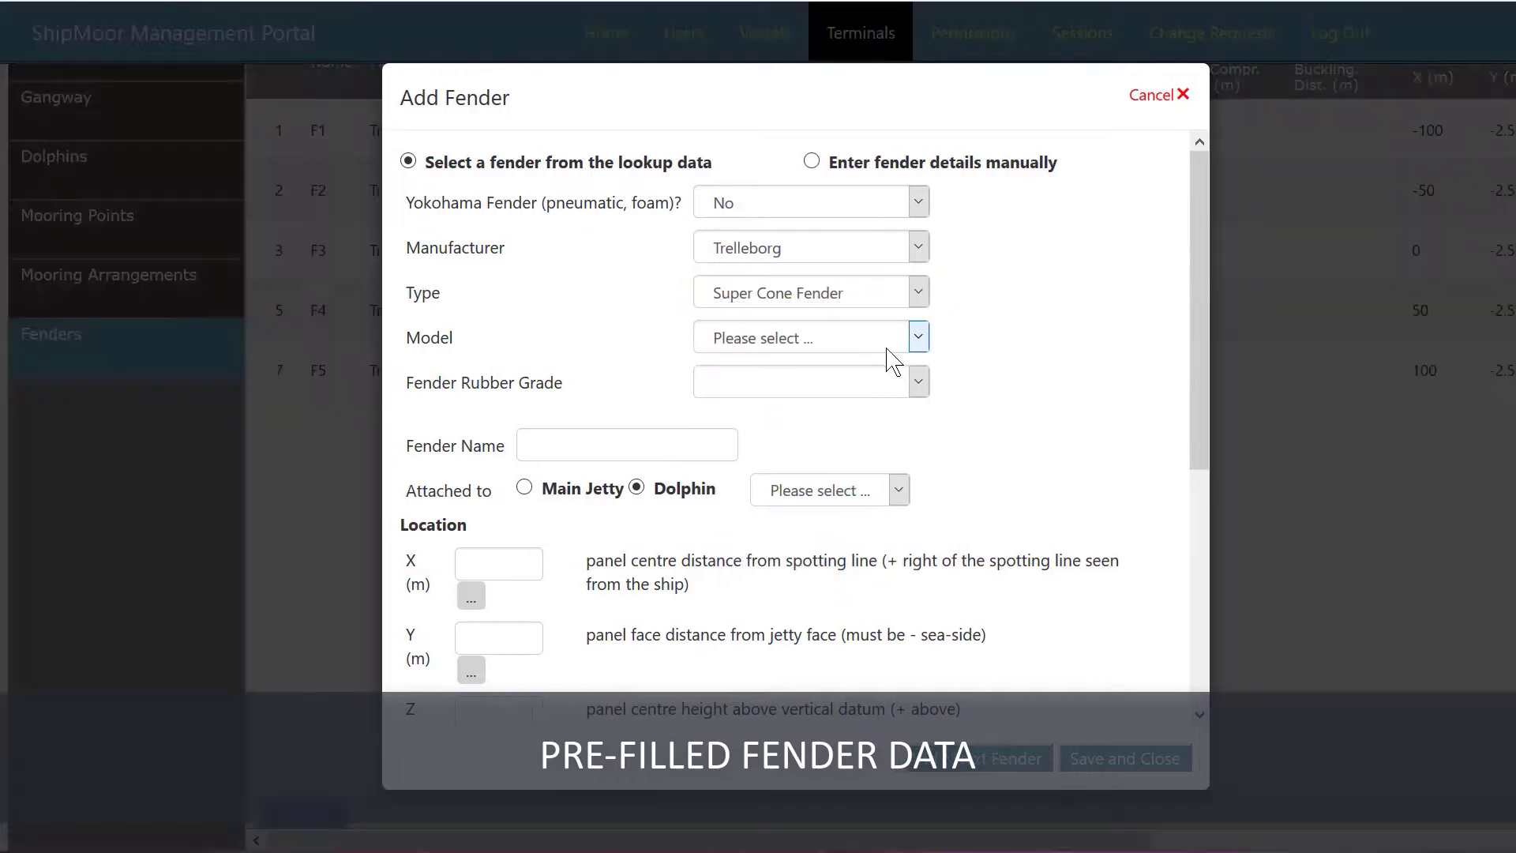
pyautogui.click(909, 341)
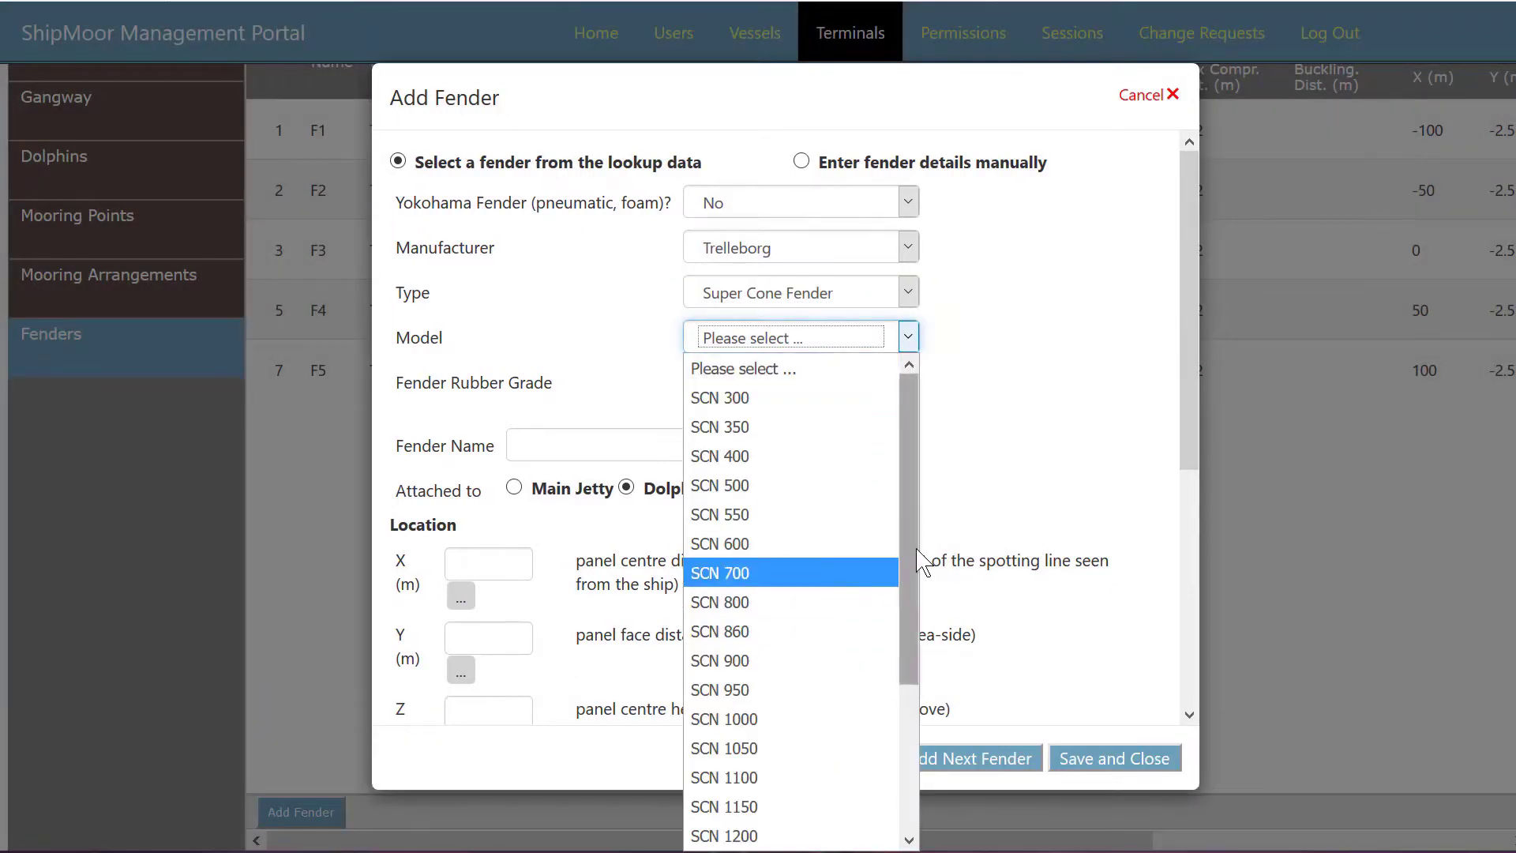
pyautogui.scroll(-3, 884, 631)
pyautogui.click(741, 807)
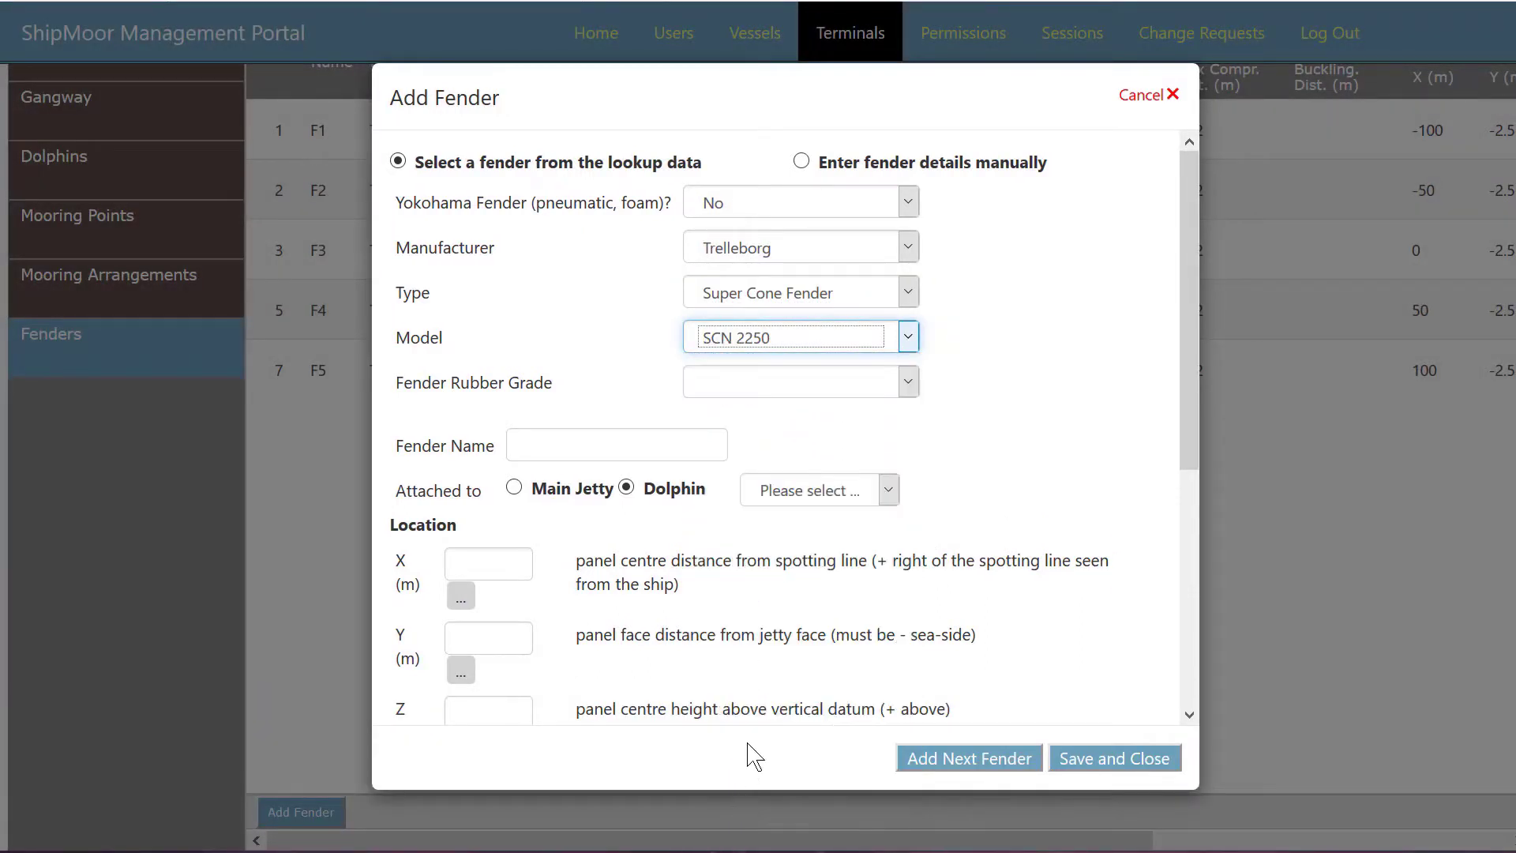
pyautogui.click(910, 391)
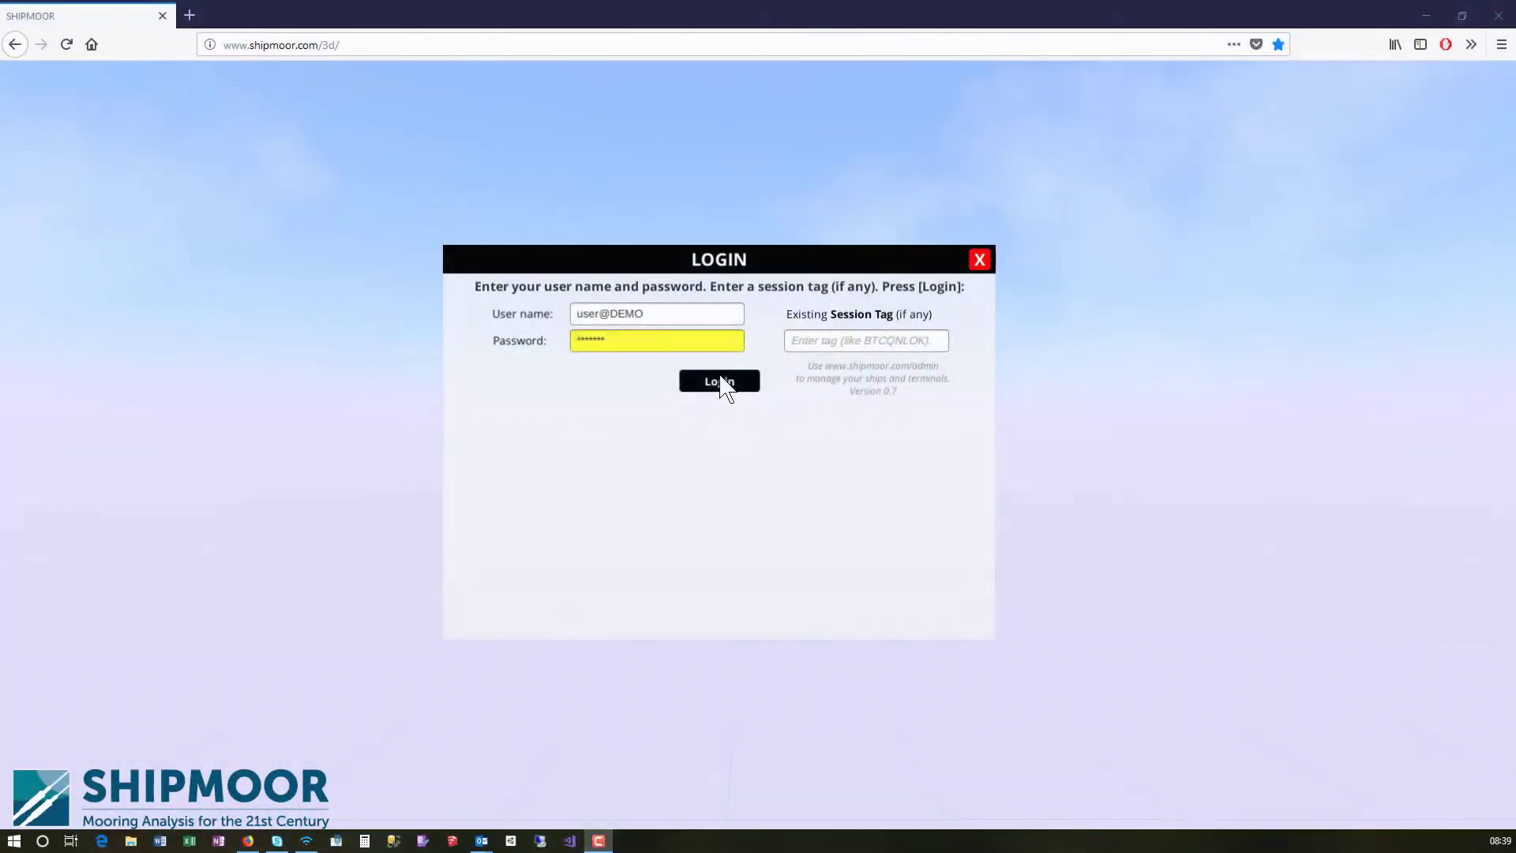
# Step: Log in, start a North Berth session with Flex Polaris, and select a breasting dolphin
pyautogui.click(723, 382)
pyautogui.click(920, 519)
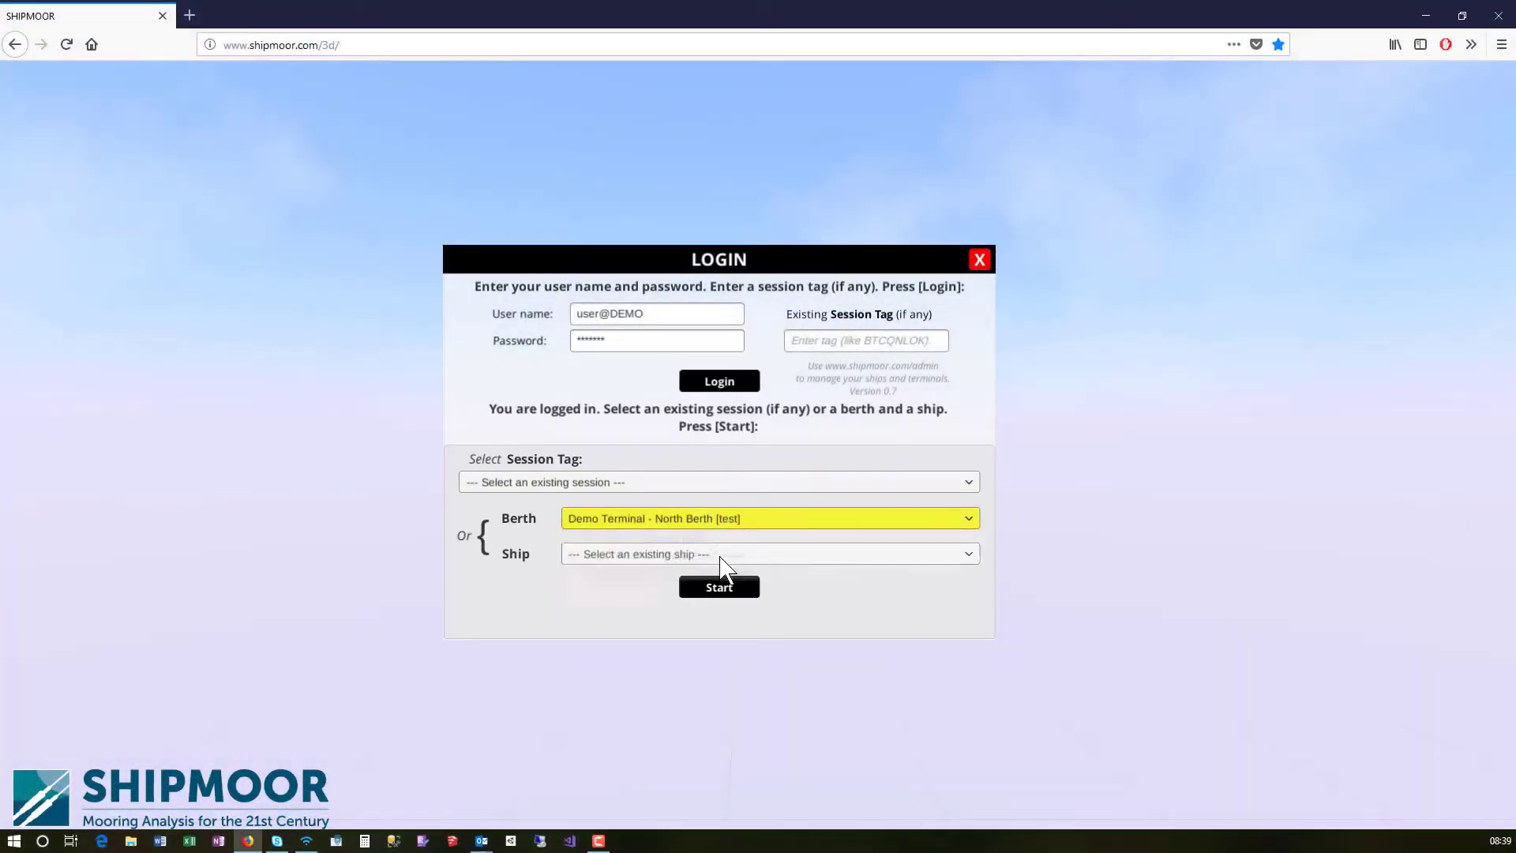
pyautogui.click(720, 557)
pyautogui.click(967, 553)
pyautogui.click(658, 624)
pyautogui.click(720, 589)
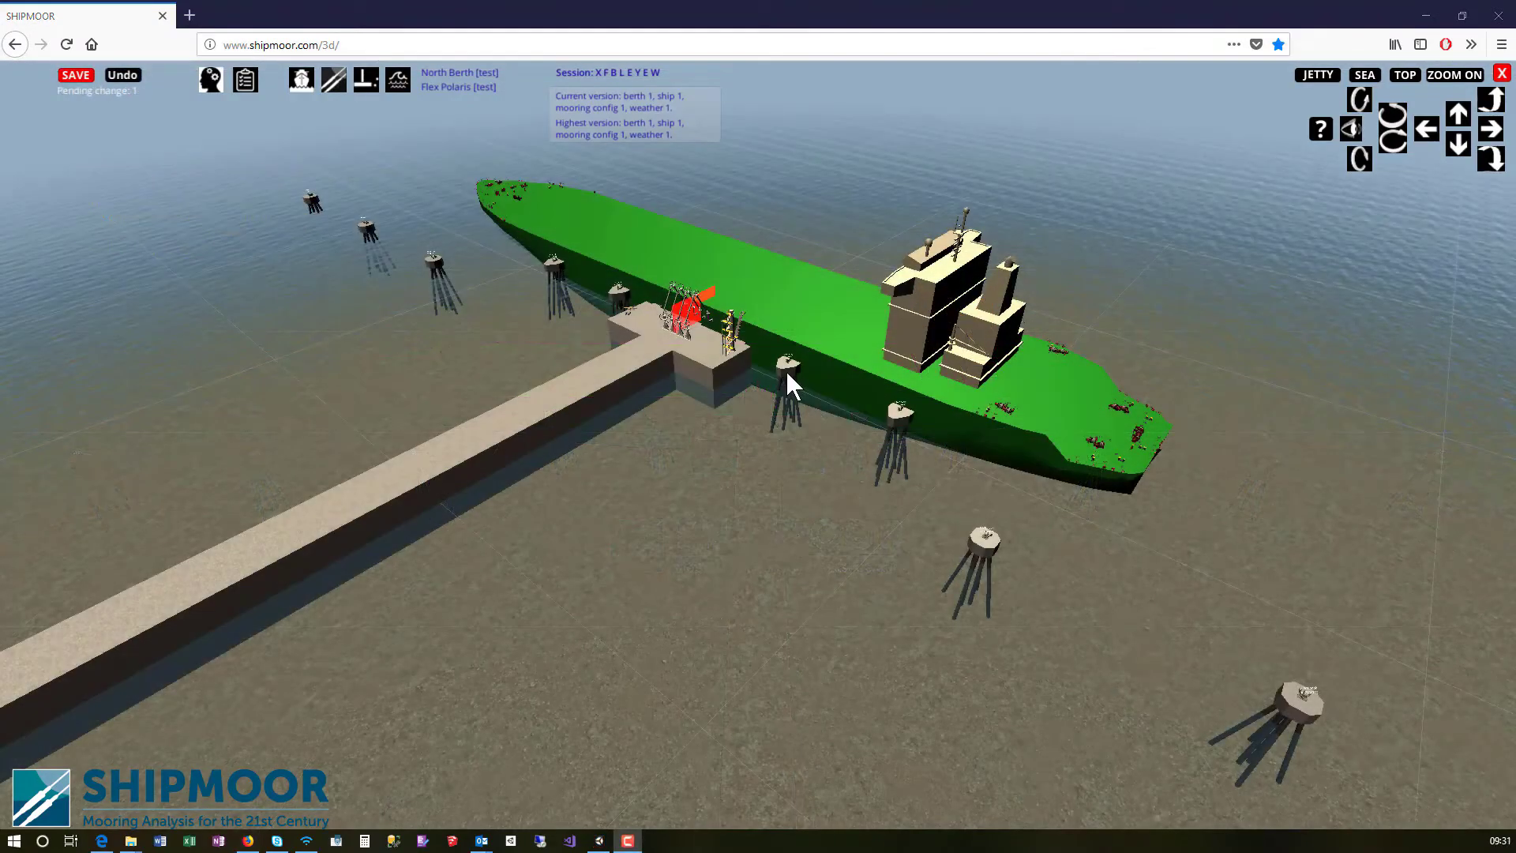
pyautogui.click(785, 368)
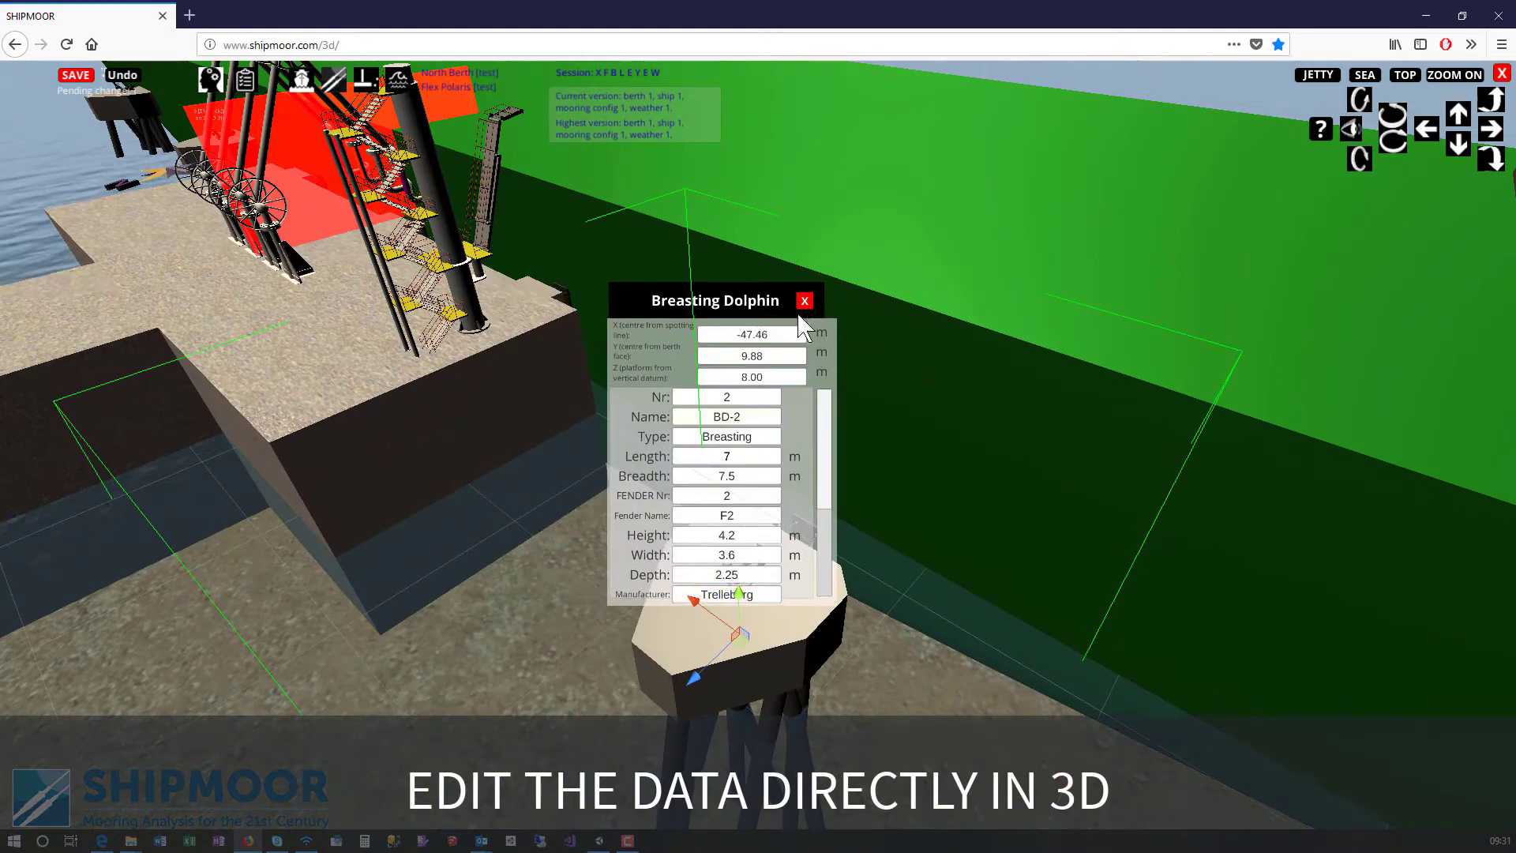
# Step: Drag the Fwd mooring (PS) winch slightly to X 146.83 m, Y 3.33 m
pyautogui.click(739, 572)
pyautogui.click(738, 573)
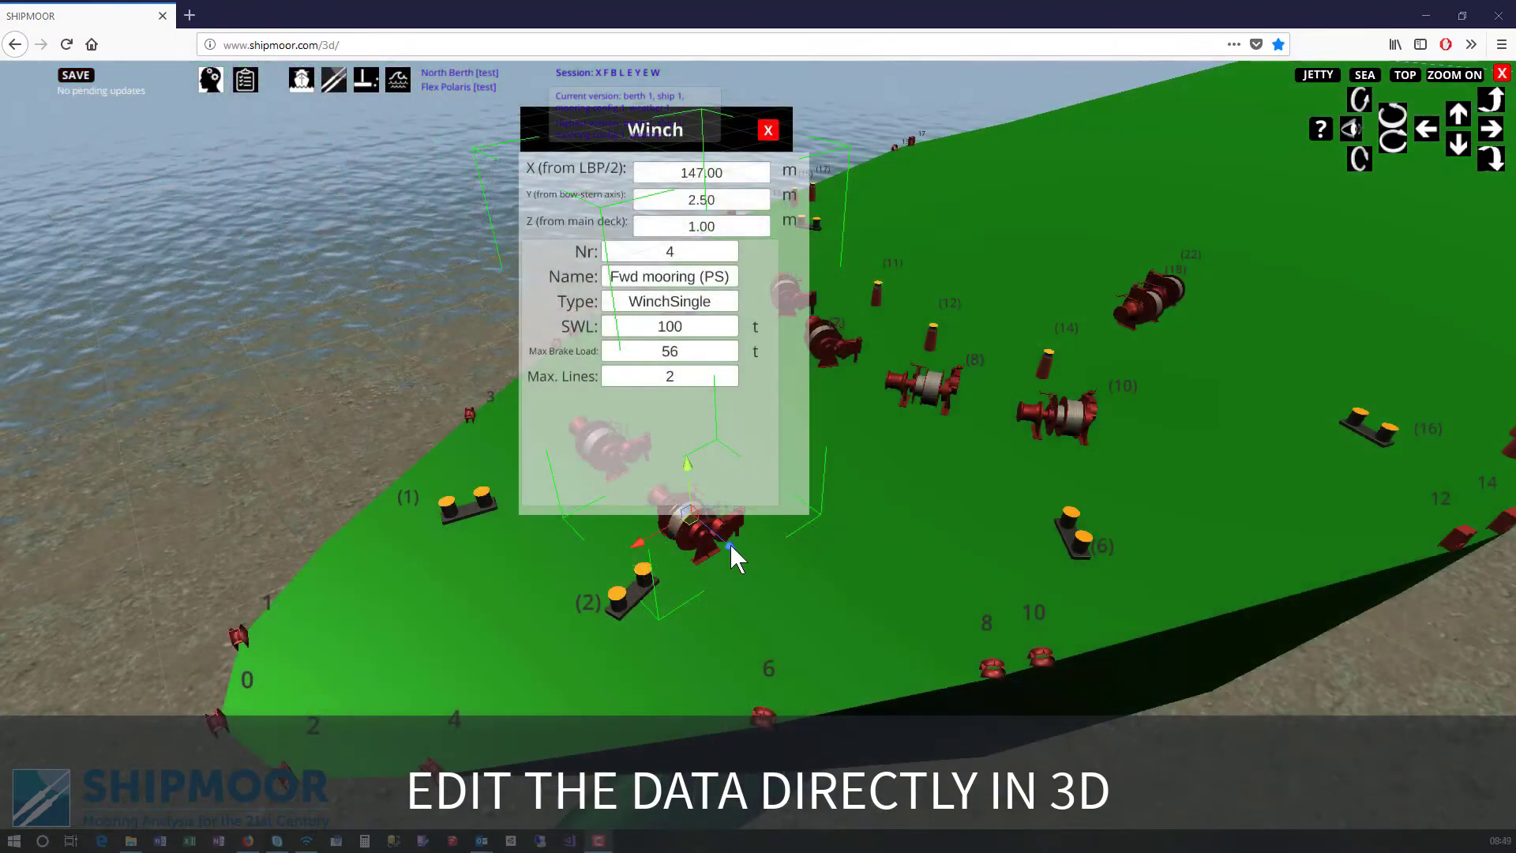
pyautogui.moveTo(731, 548); pyautogui.dragTo(676, 548)
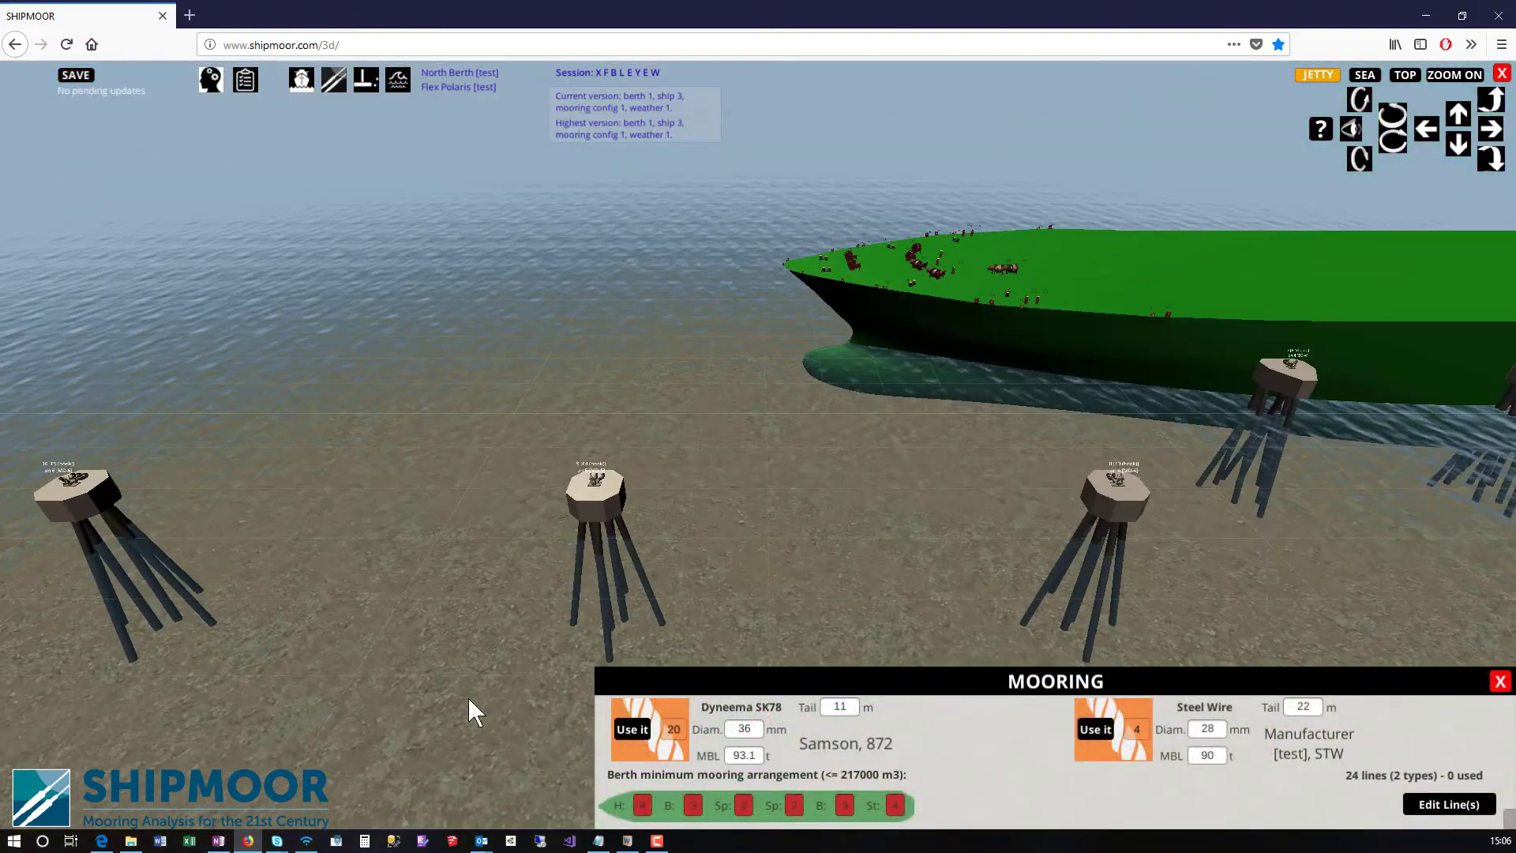
# Step: Run head lines through bow fairleads to winches, finishing H-4 from hook 9
pyautogui.click(627, 728)
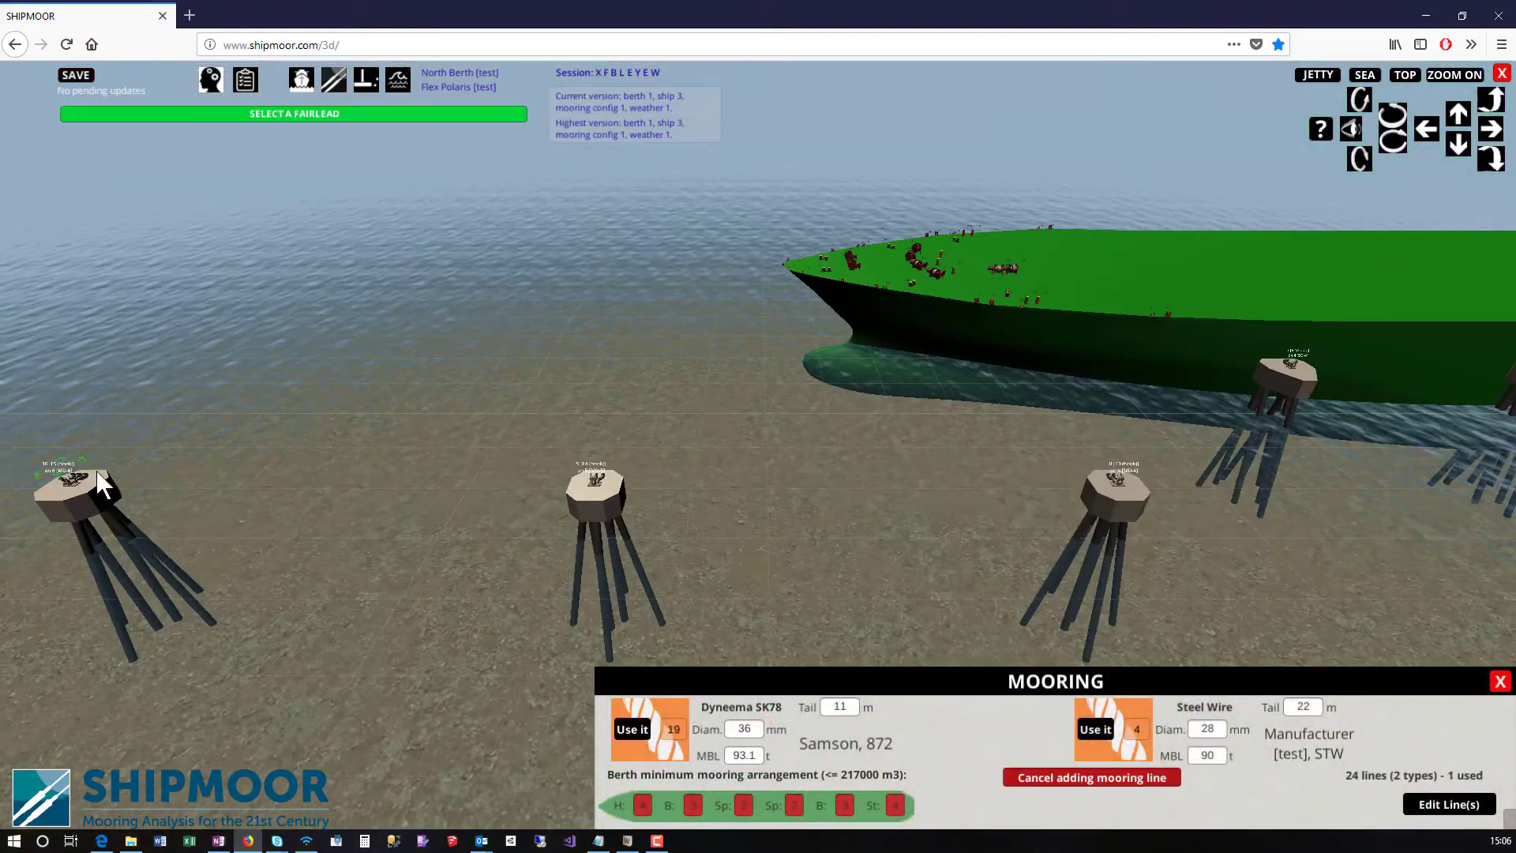
pyautogui.click(638, 306)
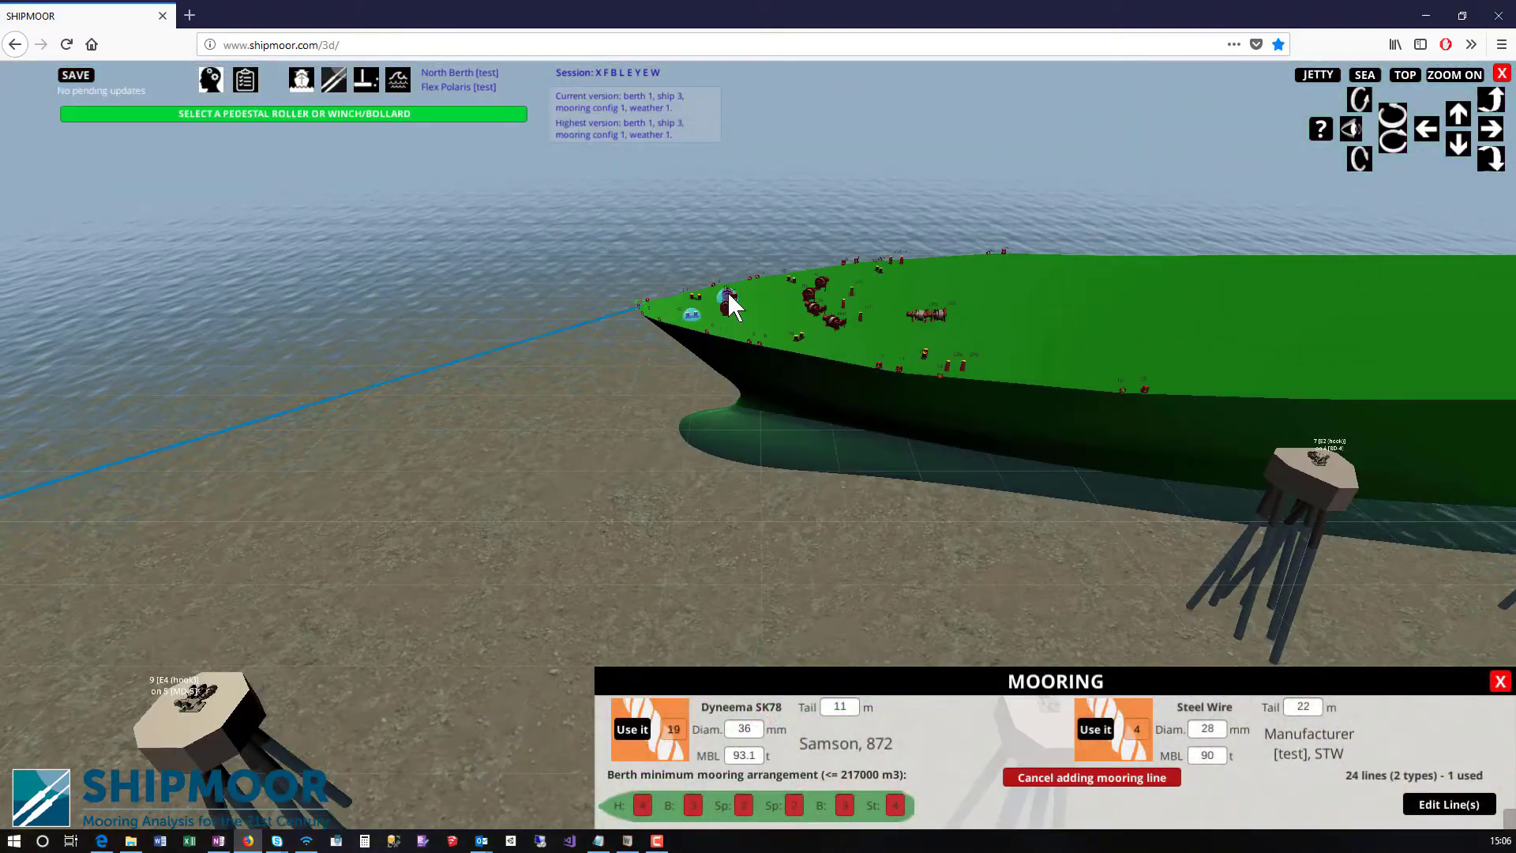
pyautogui.click(728, 294)
pyautogui.click(993, 215)
pyautogui.click(1081, 210)
pyautogui.click(30, 517)
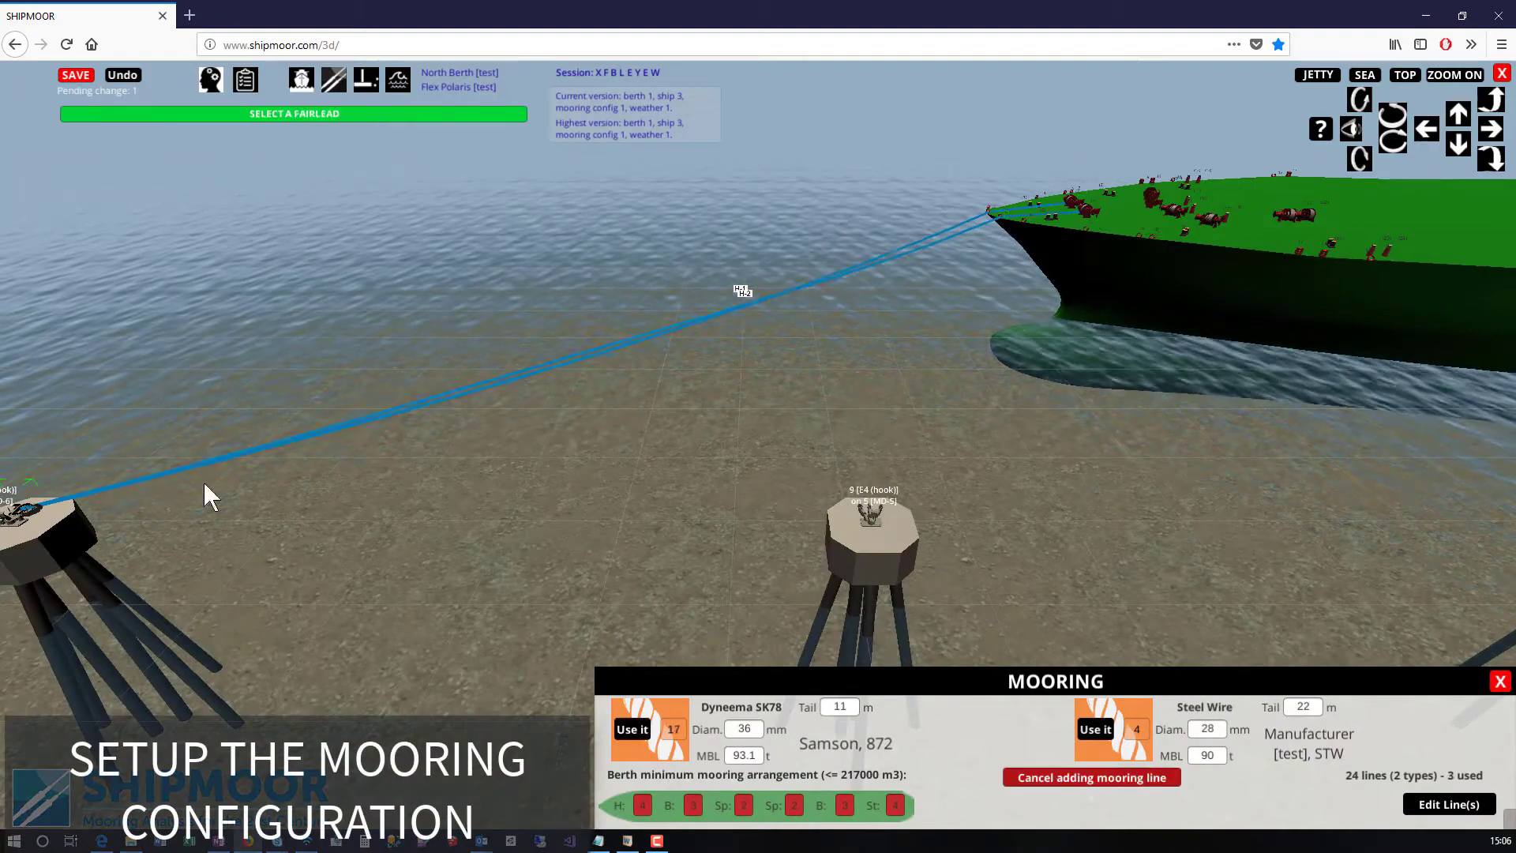
pyautogui.click(1021, 216)
pyautogui.click(1050, 215)
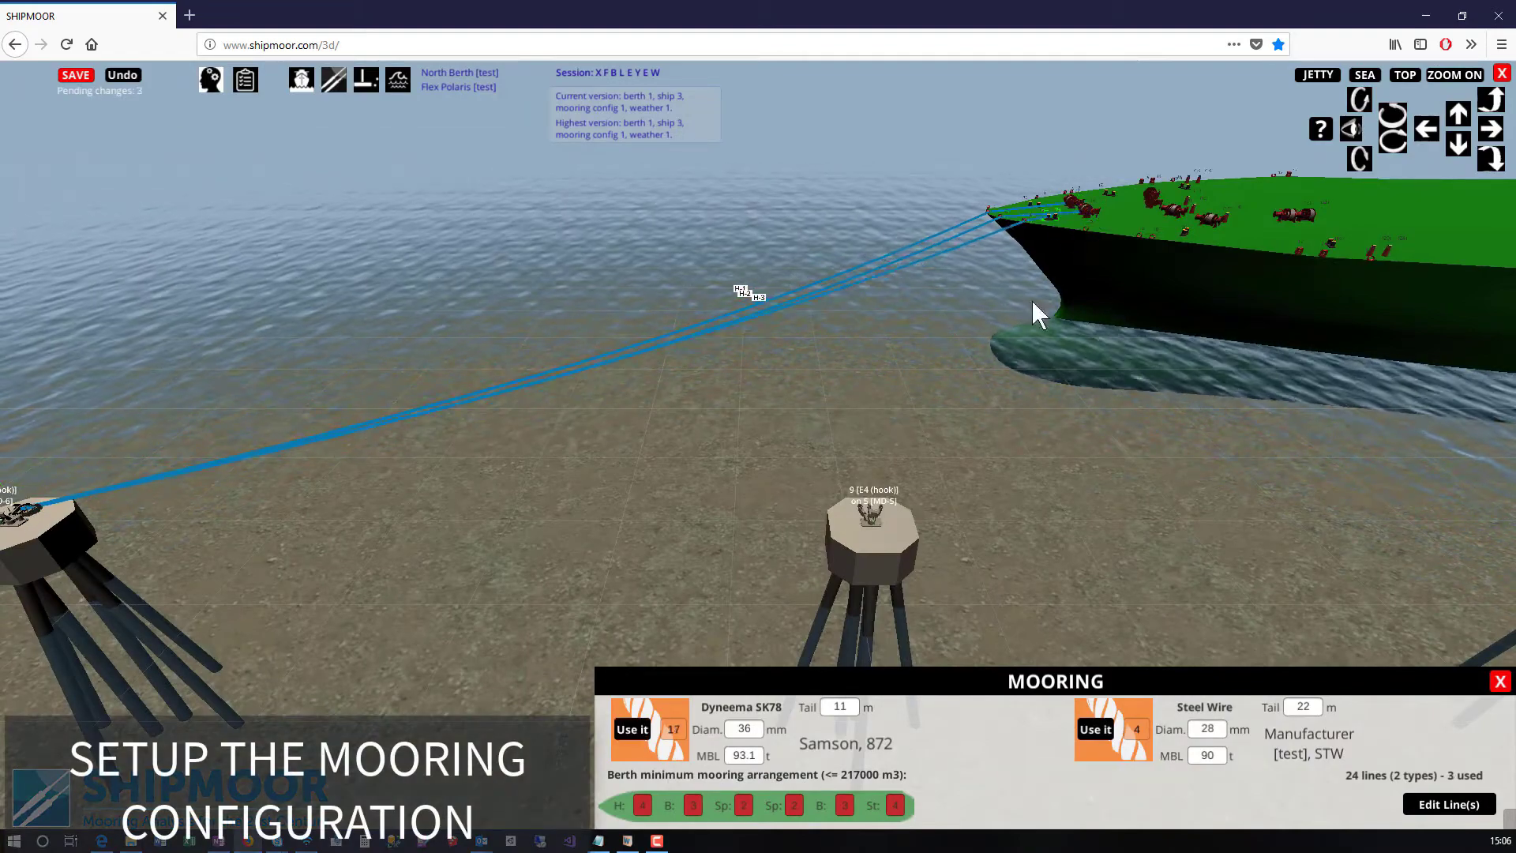
pyautogui.click(353, 513)
pyautogui.click(755, 227)
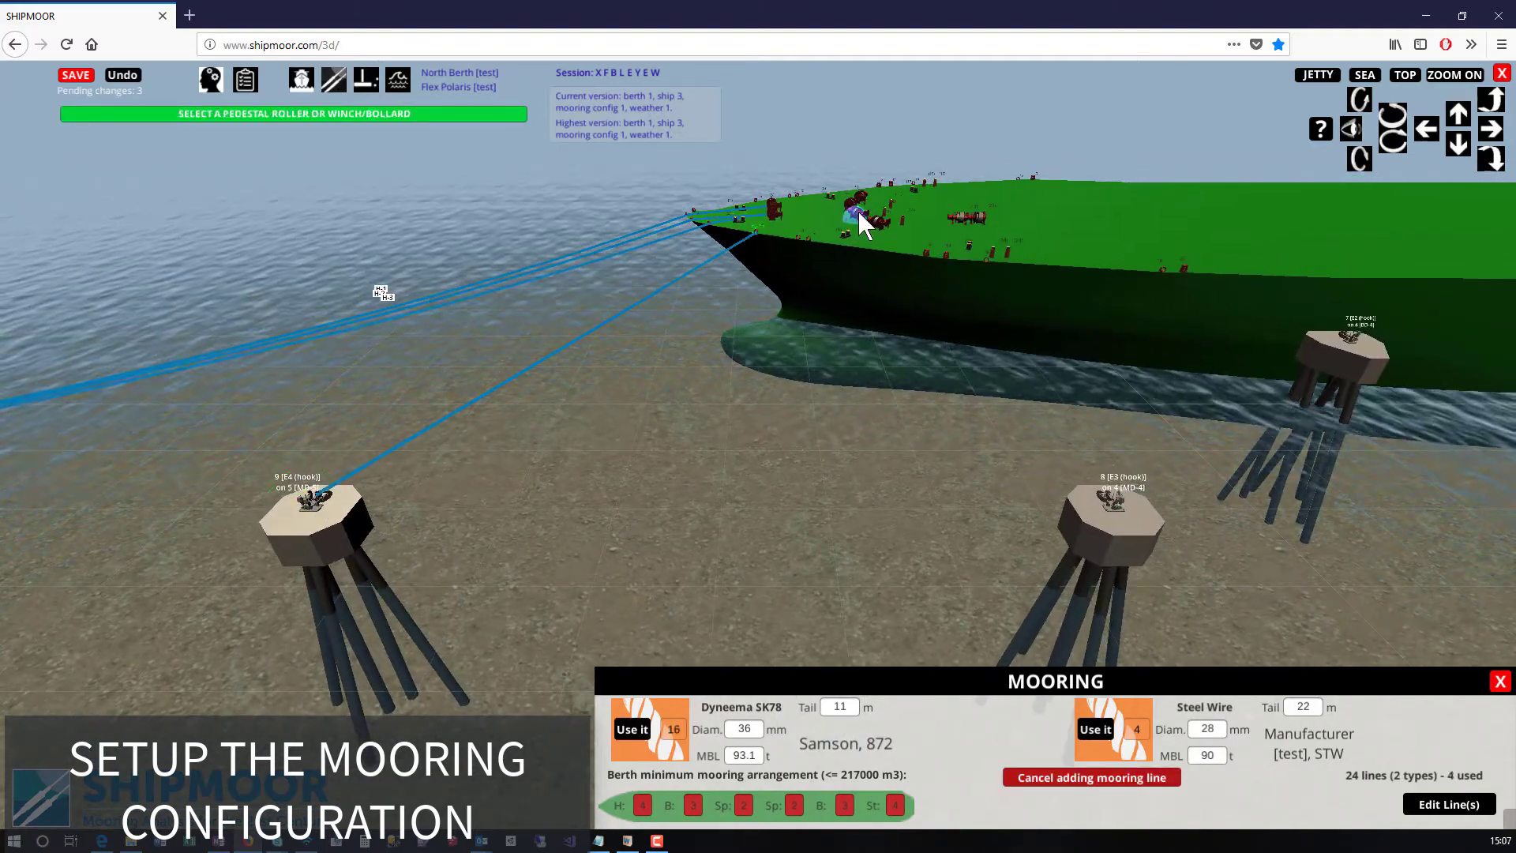
pyautogui.click(858, 210)
# Step: Add breast lines B-1, B-2 and B-3 from hook 8 via deck fairleads to winches
pyautogui.click(1130, 497)
pyautogui.click(926, 250)
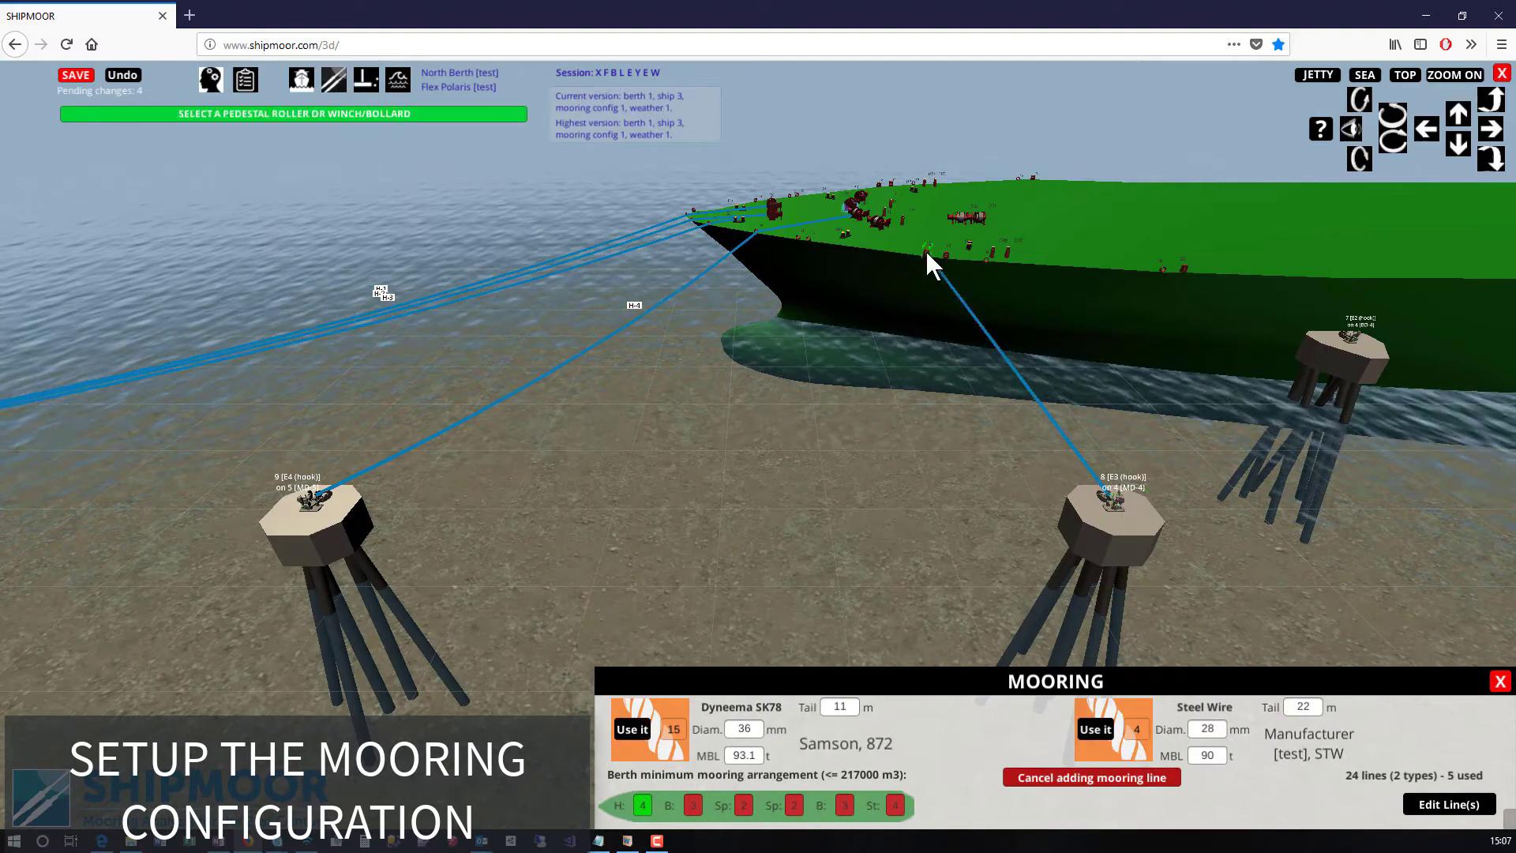
pyautogui.click(883, 206)
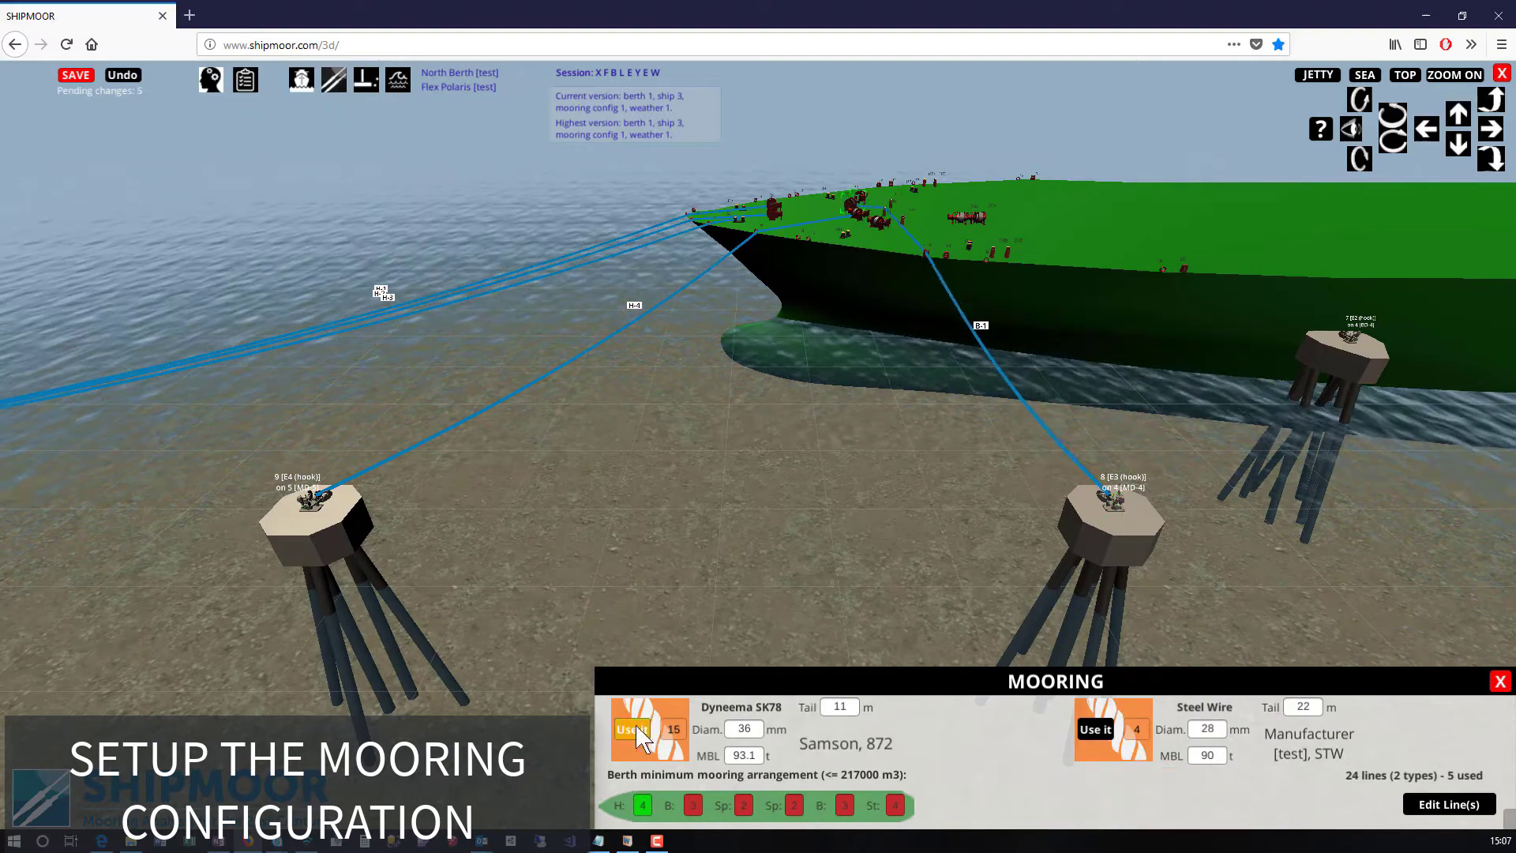
pyautogui.click(641, 738)
pyautogui.click(1113, 497)
pyautogui.click(946, 253)
pyautogui.click(864, 199)
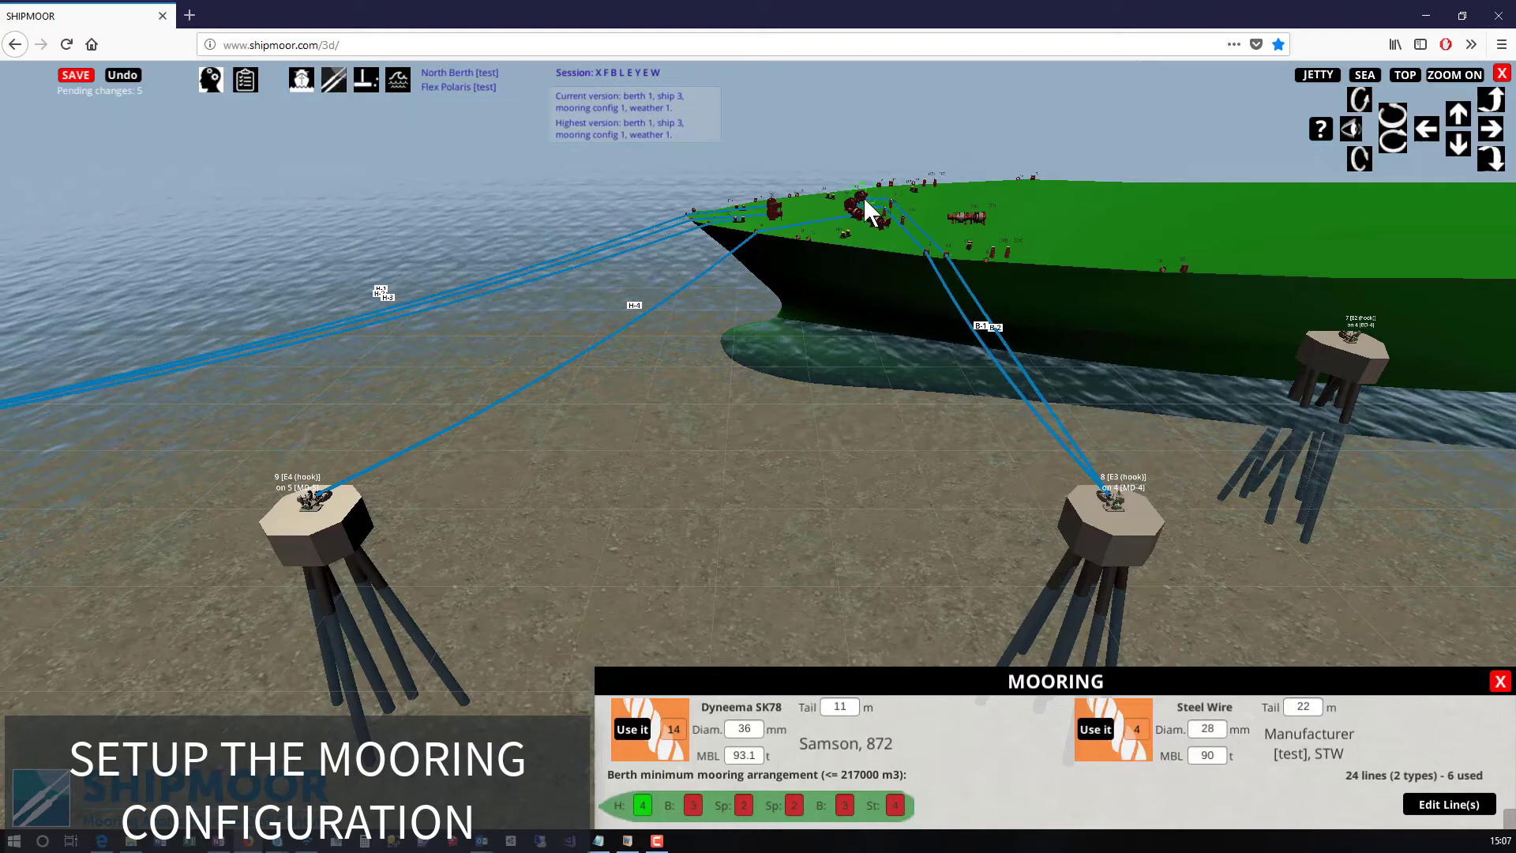
pyautogui.click(641, 738)
pyautogui.click(1114, 497)
pyautogui.click(968, 246)
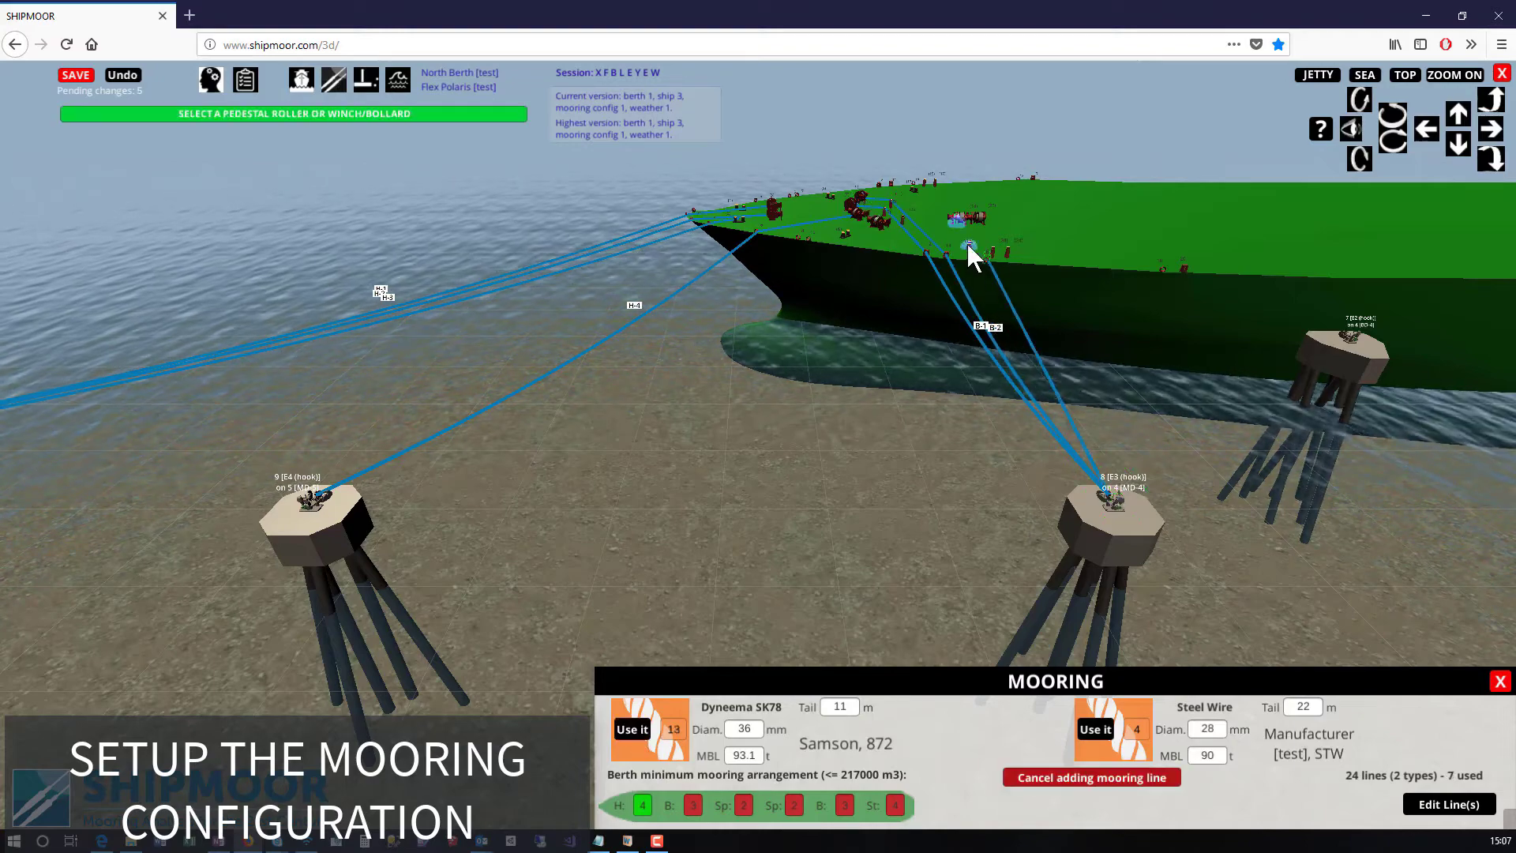
pyautogui.click(968, 245)
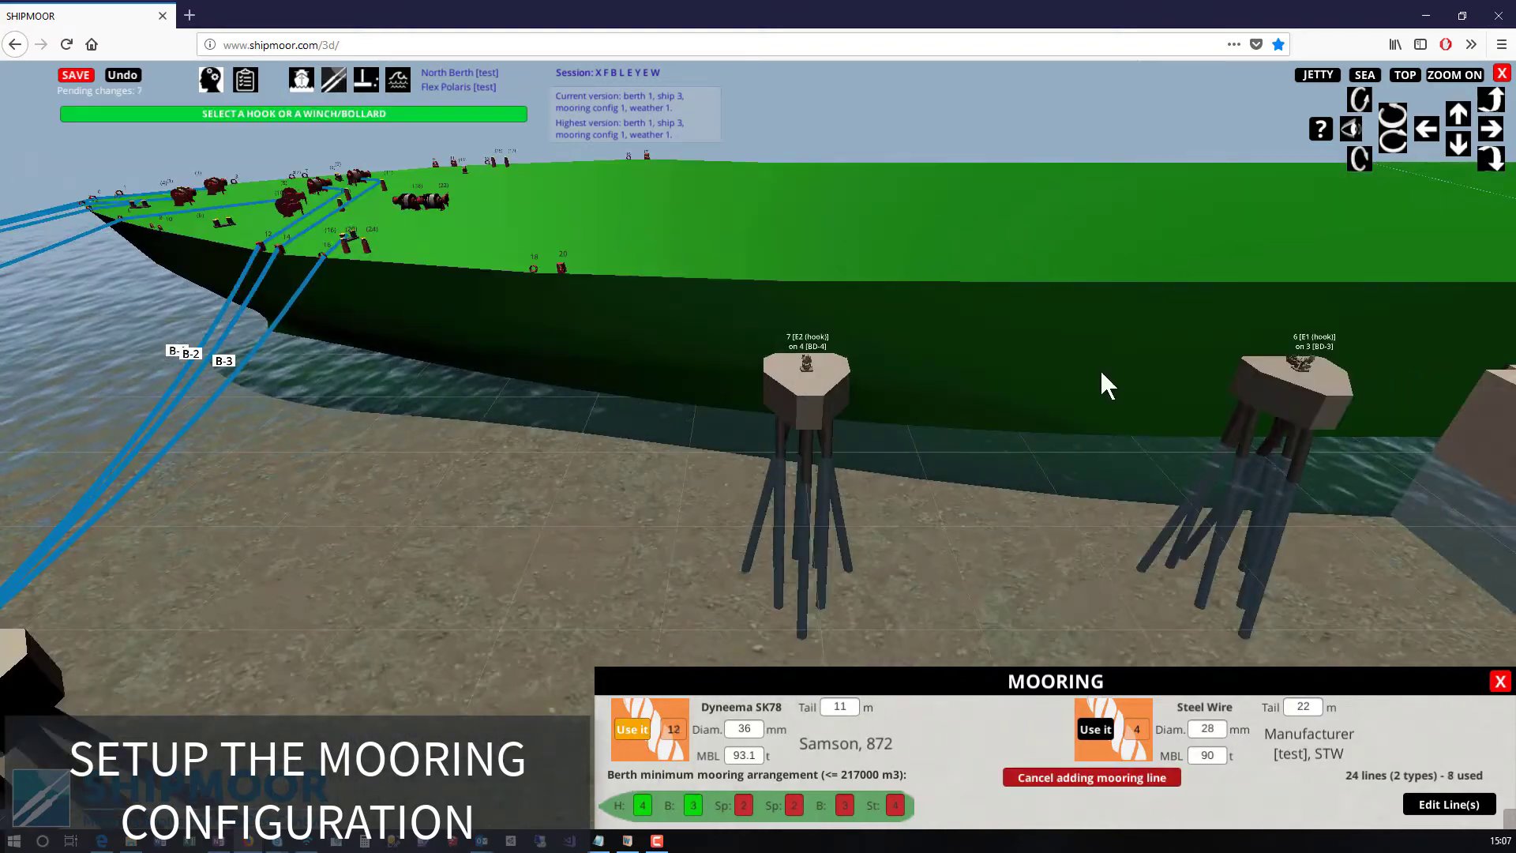
# Step: Add spring lines S-1 and S-2 from deck winches through fairleads 24 and 18 to hook 6
pyautogui.click(433, 197)
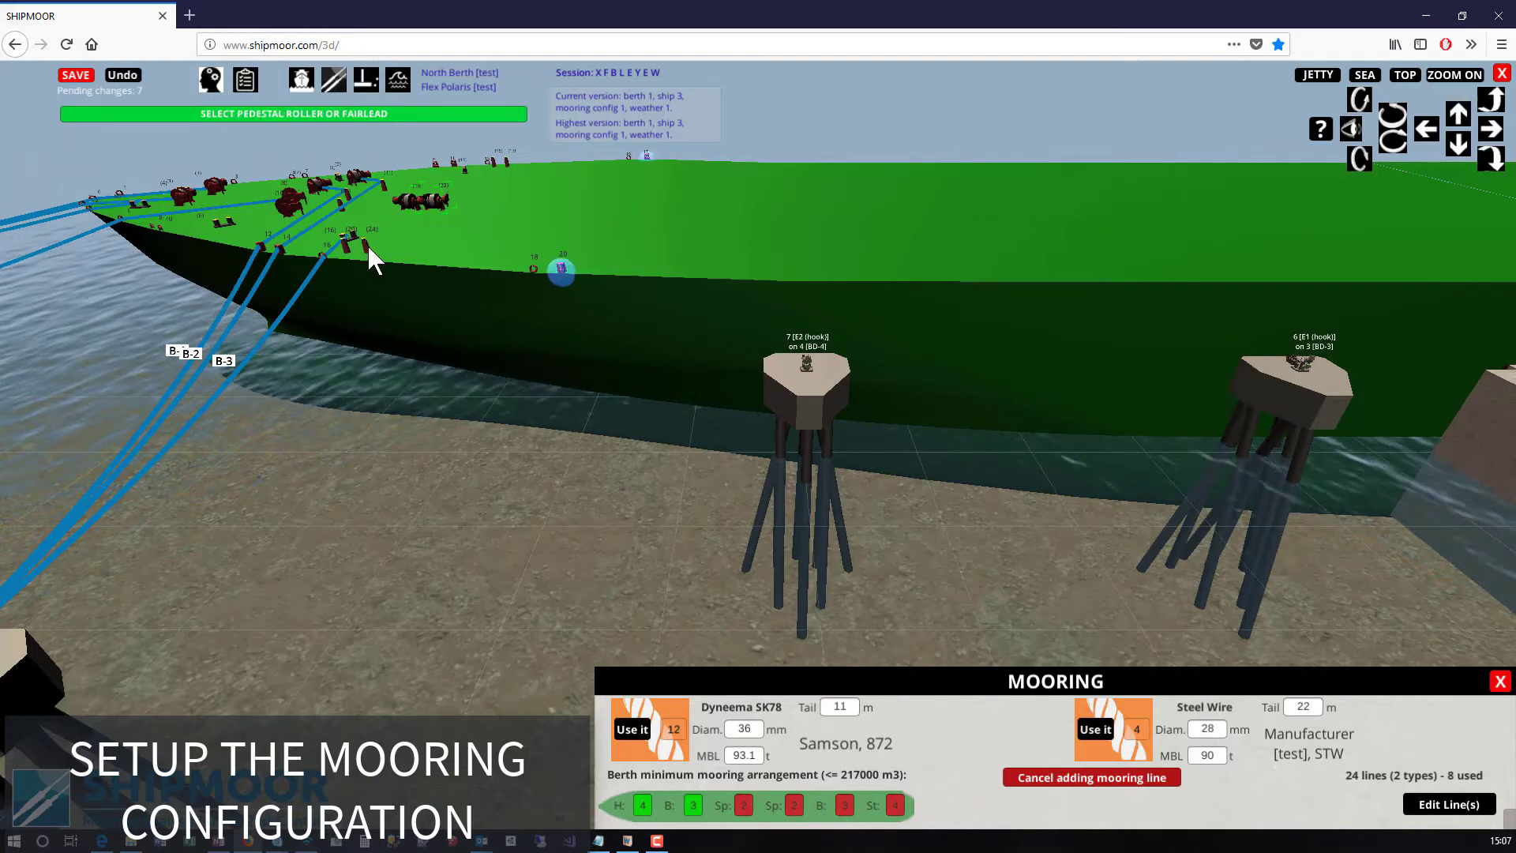
pyautogui.click(366, 244)
pyautogui.click(557, 270)
pyautogui.click(1301, 361)
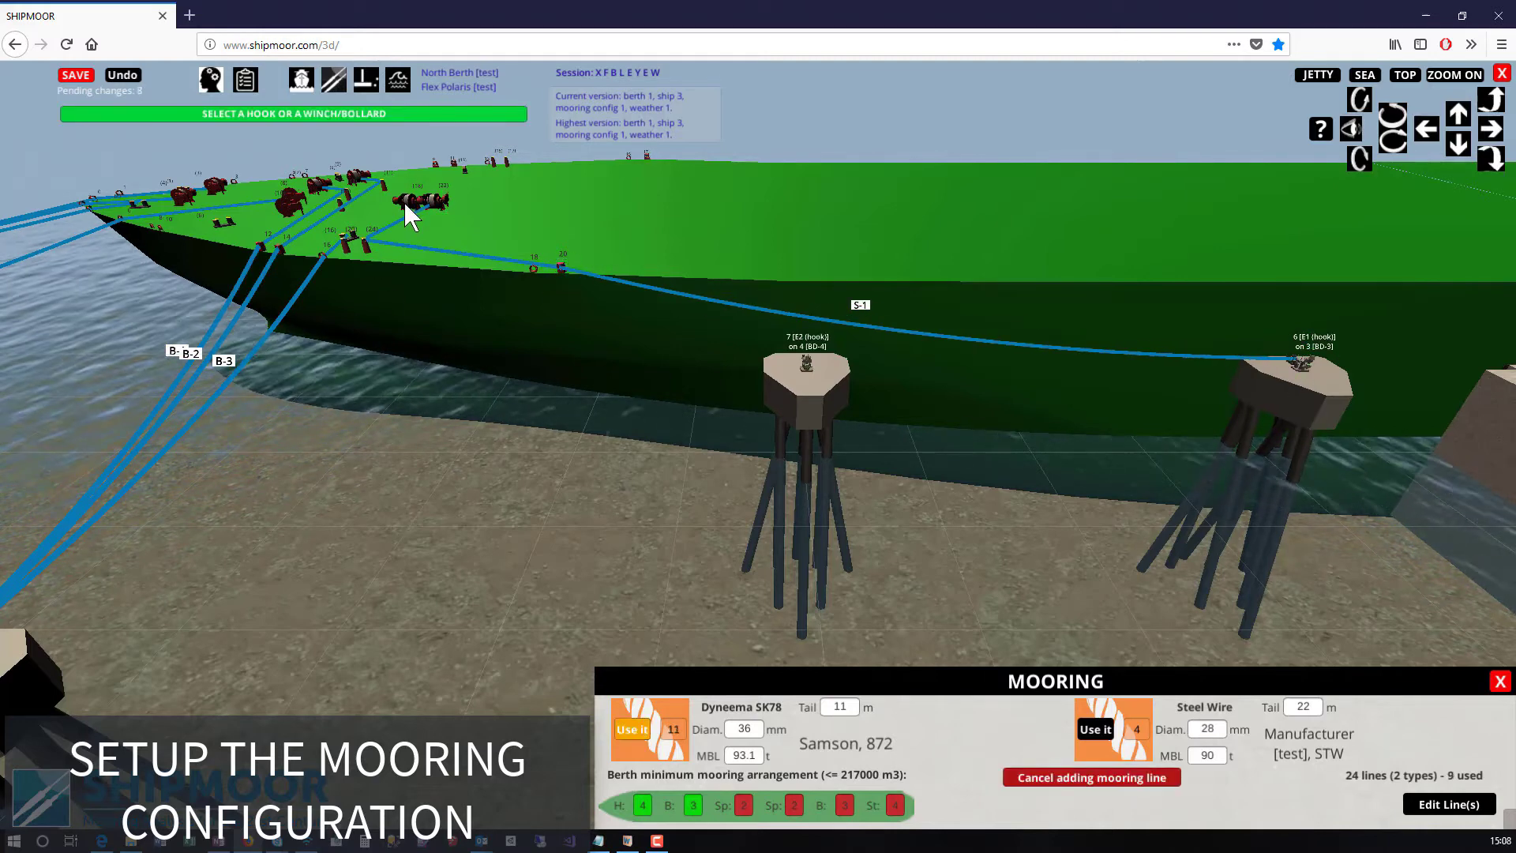
pyautogui.click(348, 251)
pyautogui.click(533, 270)
pyautogui.click(1301, 363)
pyautogui.moveTo(708, 261); pyautogui.dragTo(821, 439)
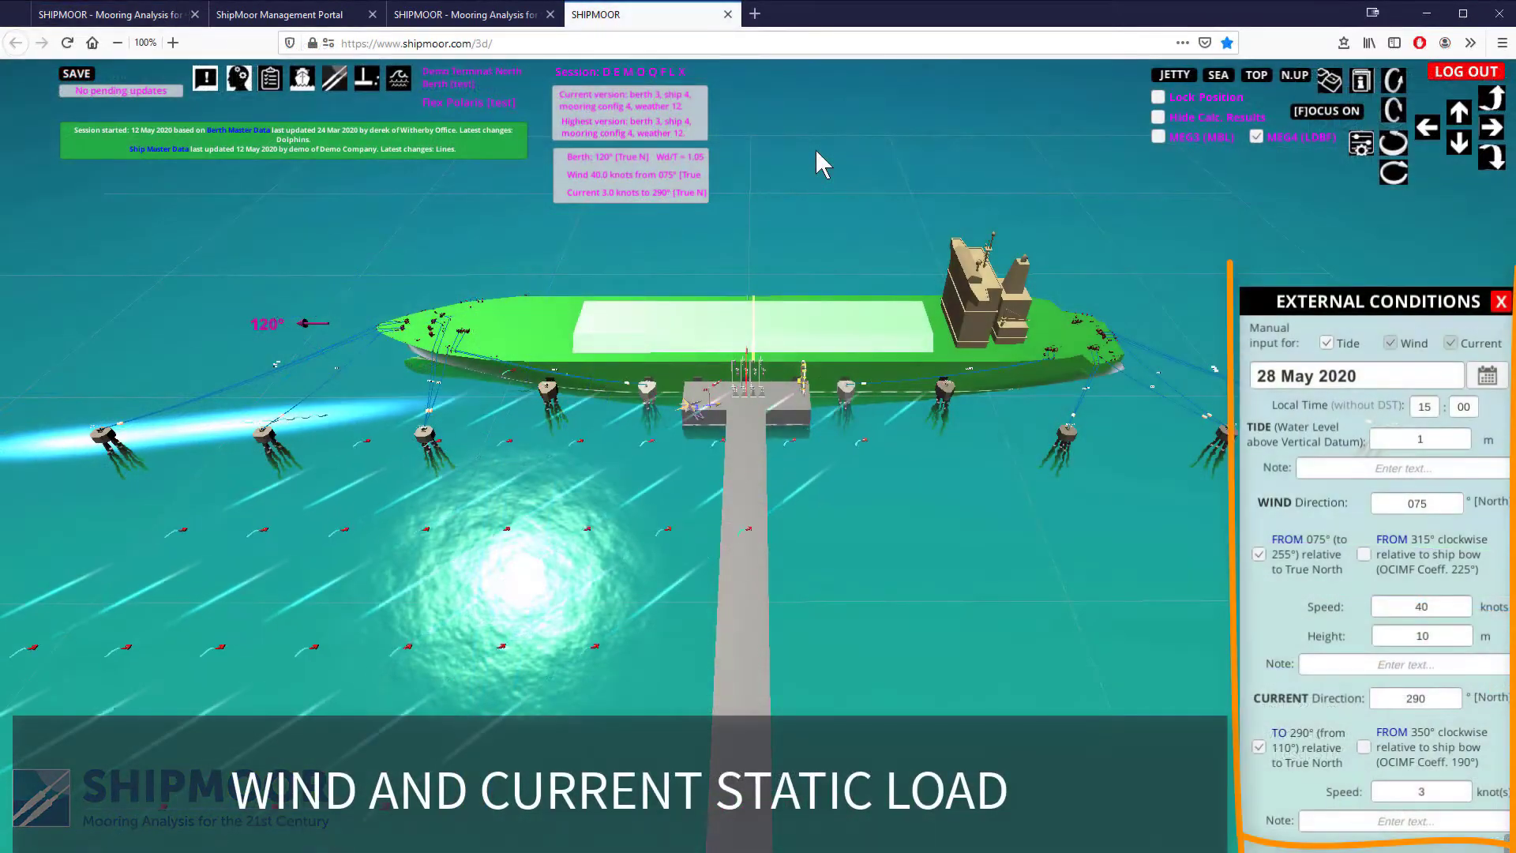
# Step: Close External Conditions and run the static calculation, giving 2.0 m sway to starboard
pyautogui.click(1501, 302)
pyautogui.click(239, 79)
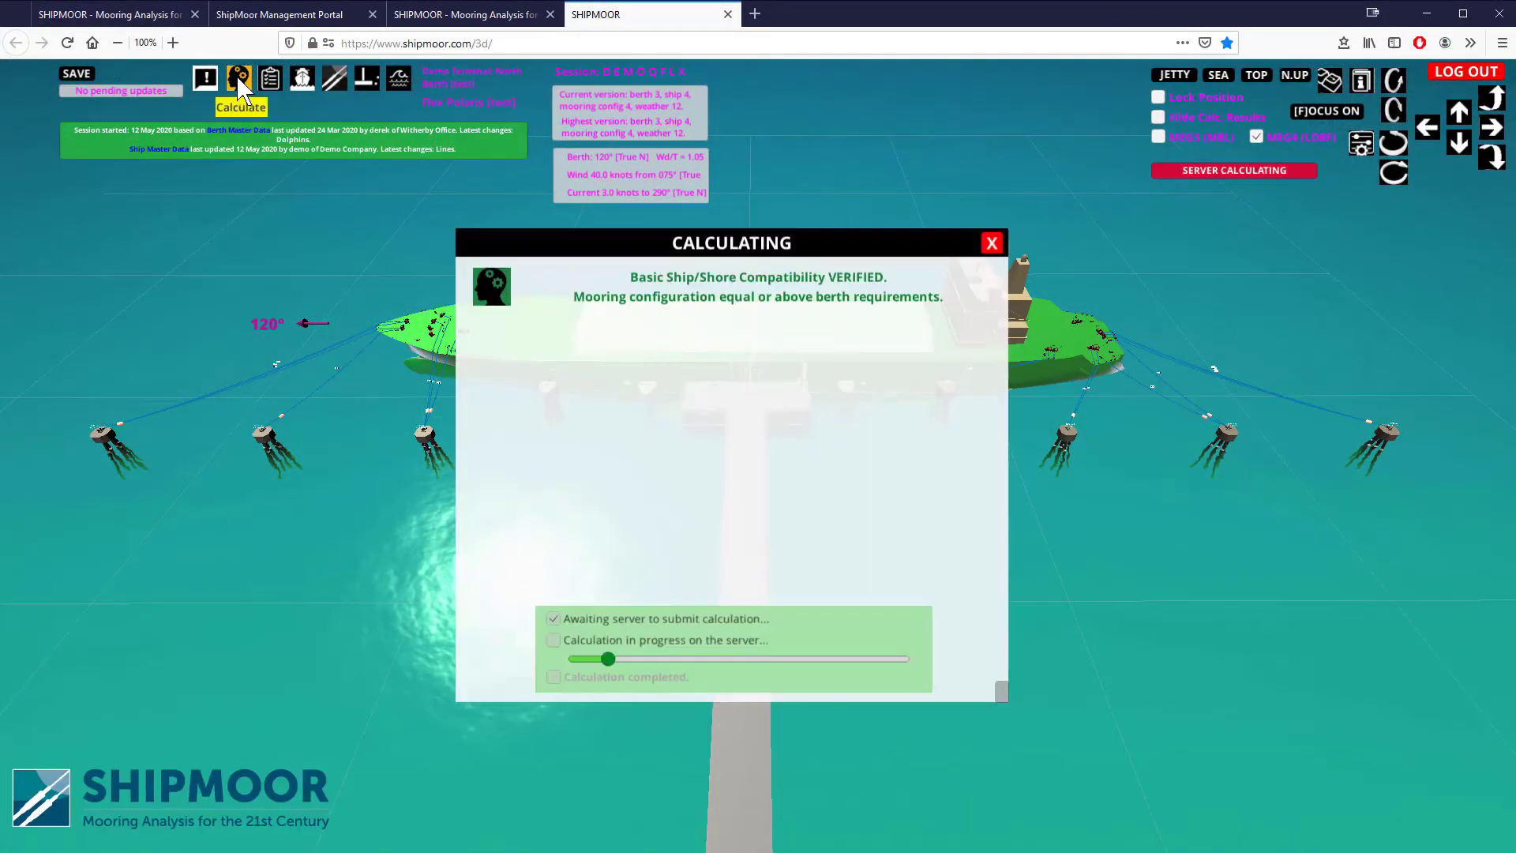
pyautogui.click(992, 243)
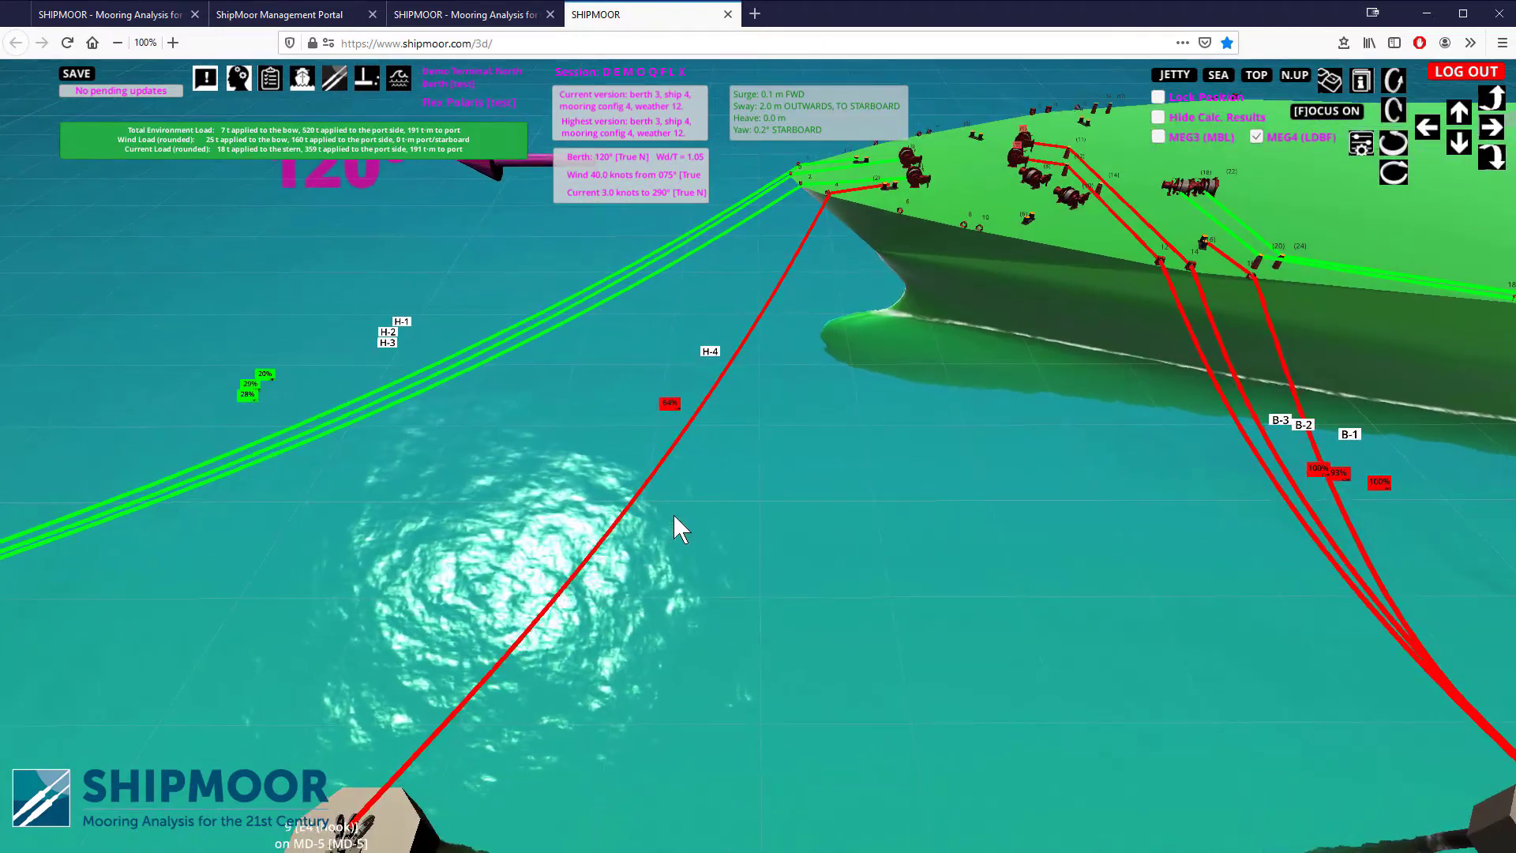
pyautogui.moveTo(675, 521); pyautogui.dragTo(440, 543)
pyautogui.moveTo(680, 534); pyautogui.dragTo(338, 402)
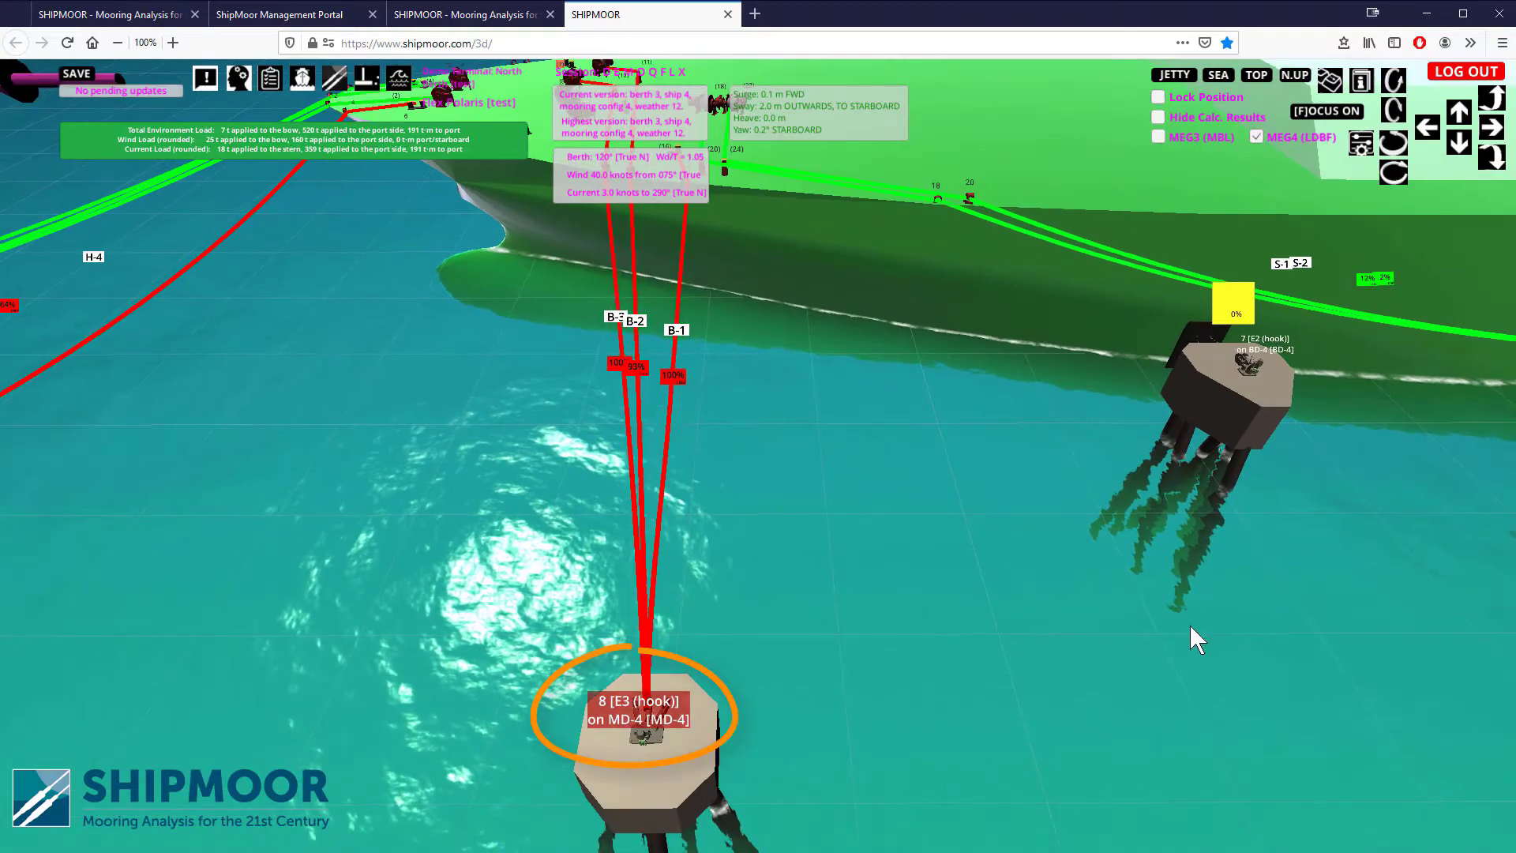
pyautogui.moveTo(1195, 627); pyautogui.dragTo(662, 652)
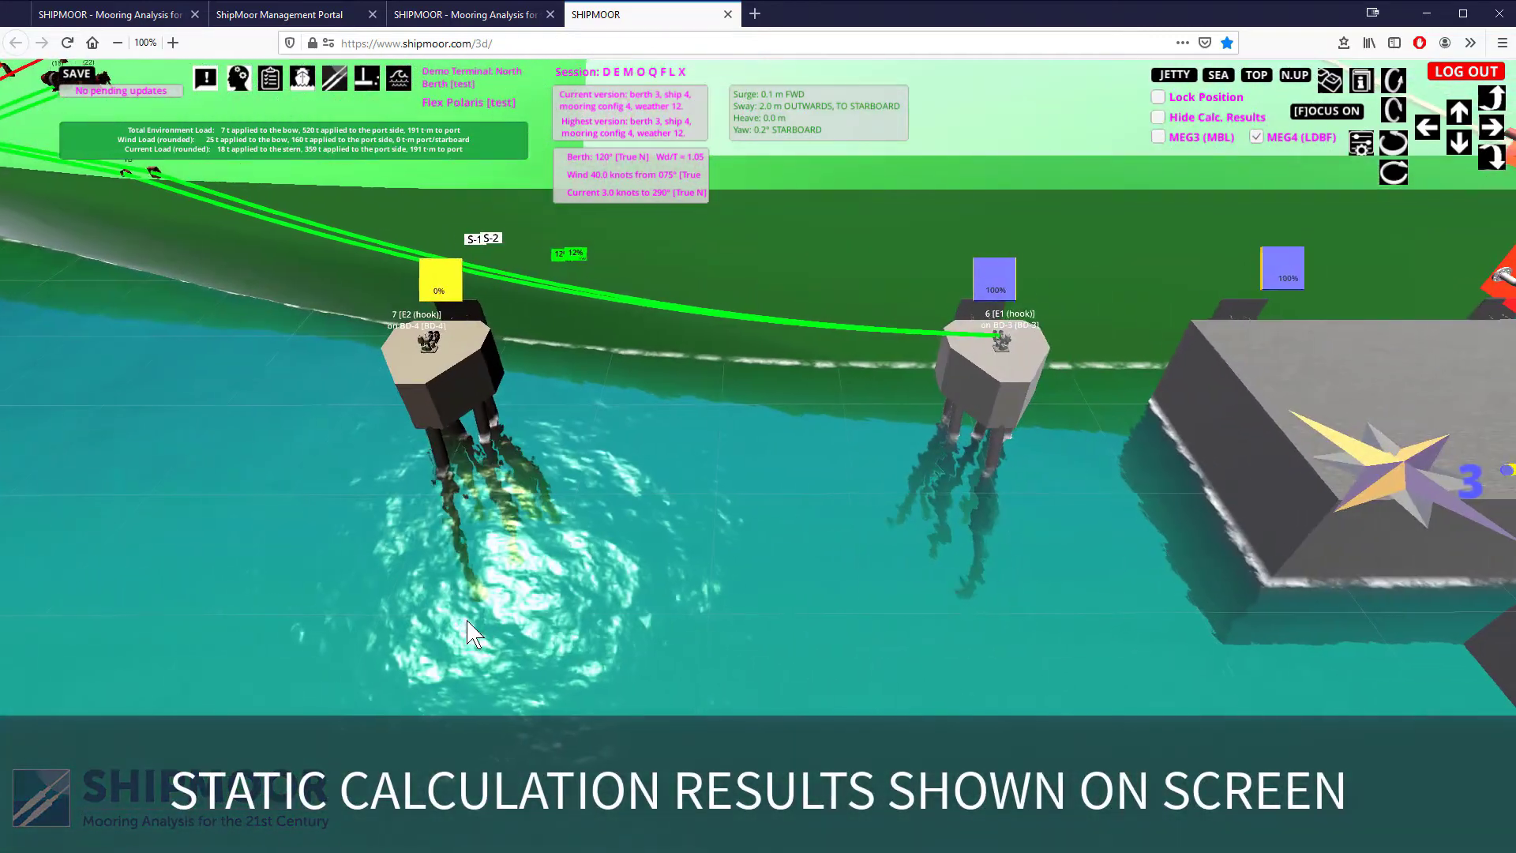
pyautogui.moveTo(1182, 456); pyautogui.dragTo(765, 507)
pyautogui.moveTo(1366, 495); pyautogui.dragTo(834, 515)
pyautogui.moveTo(1408, 515); pyautogui.dragTo(562, 473)
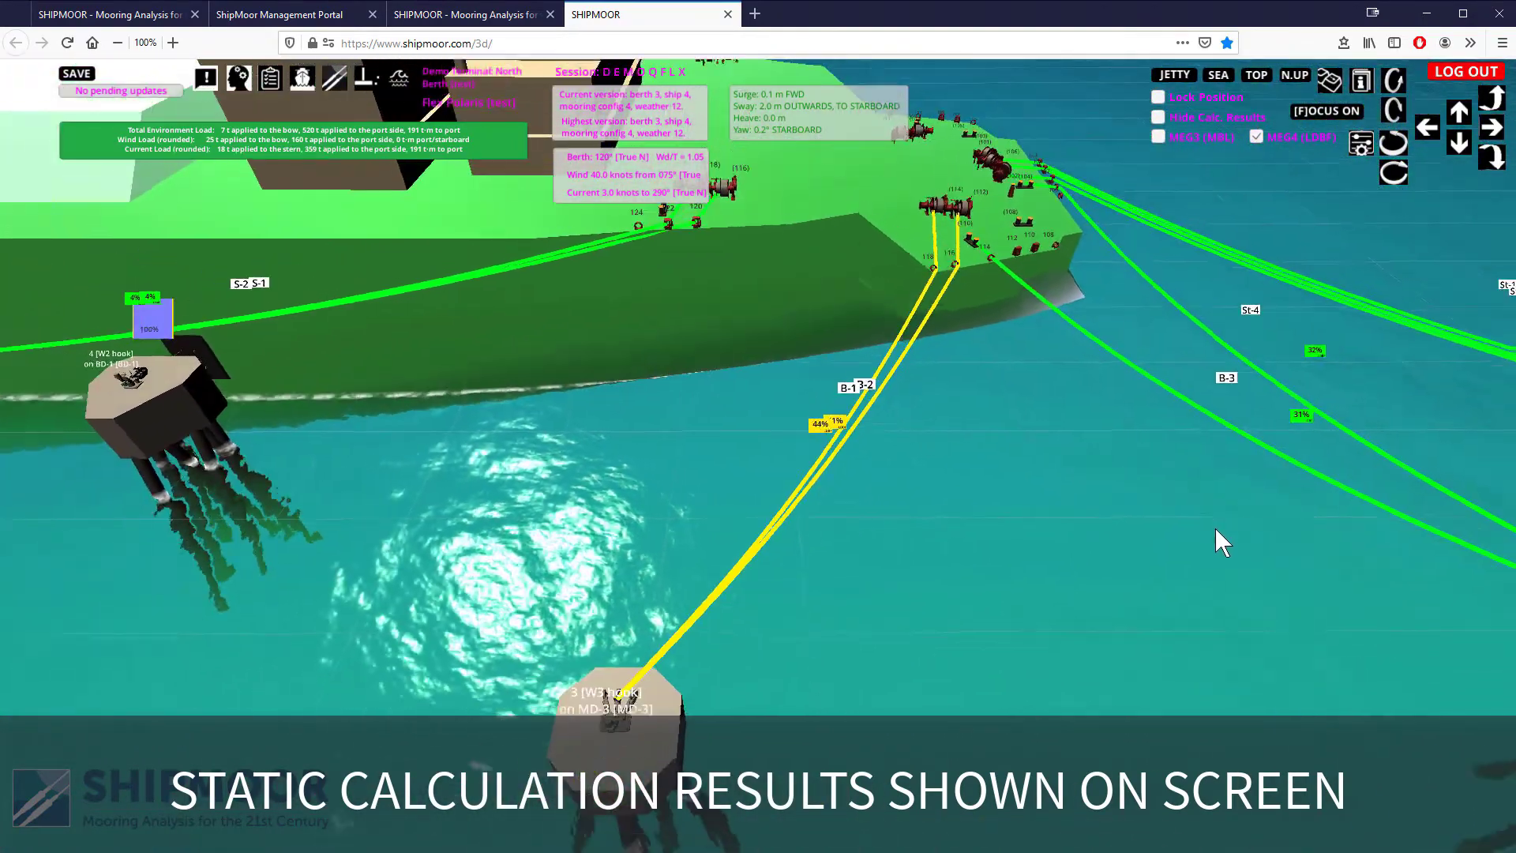
pyautogui.moveTo(1299, 589); pyautogui.dragTo(892, 561)
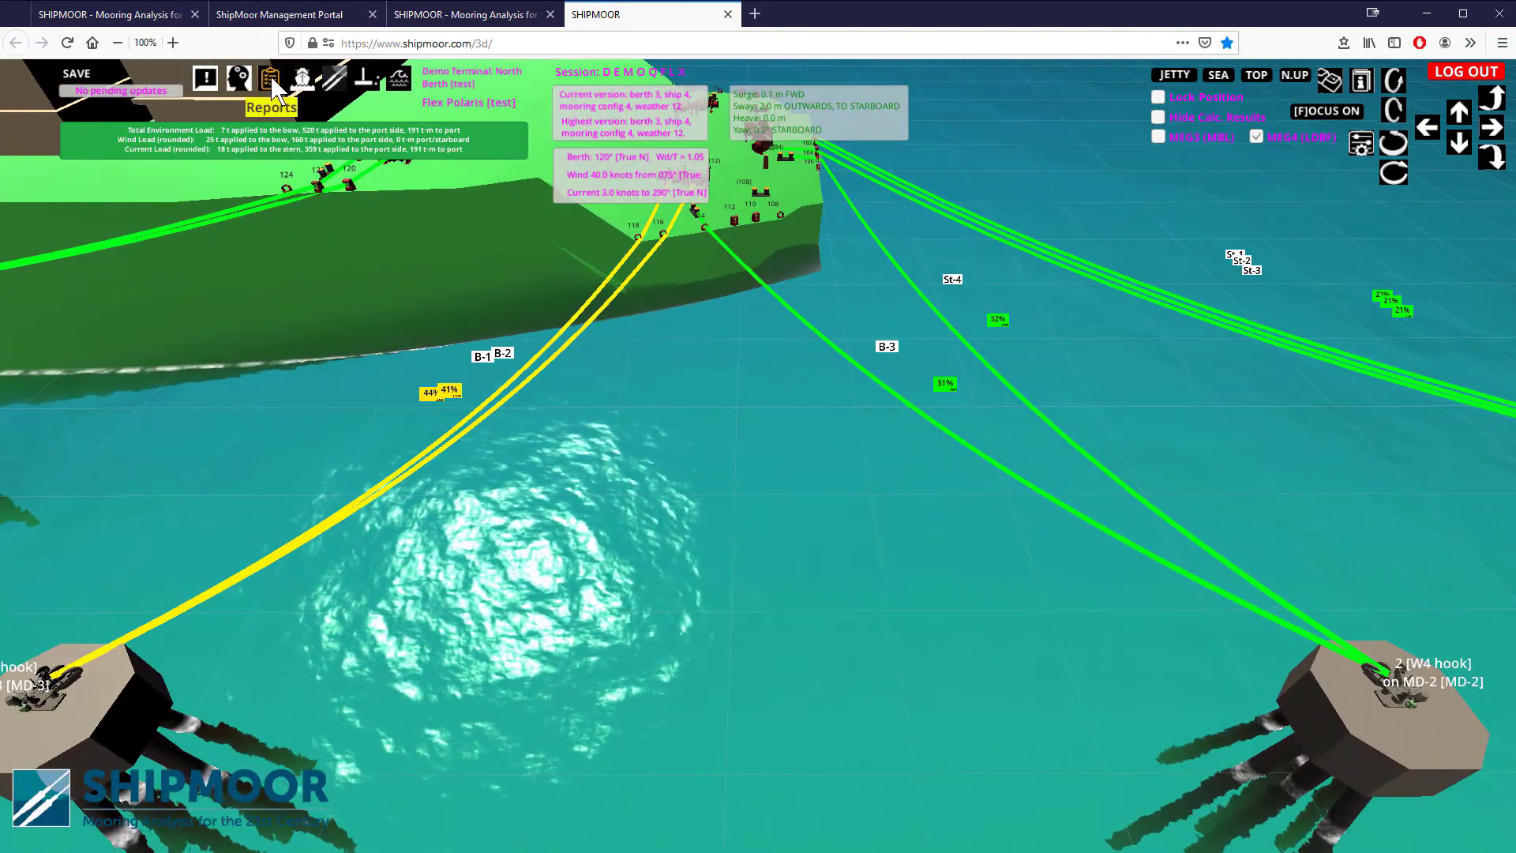
# Step: E-mail the Wind Limit (40% MBL) and OCIMF reports, then view the Wind Limit PDF
pyautogui.click(271, 80)
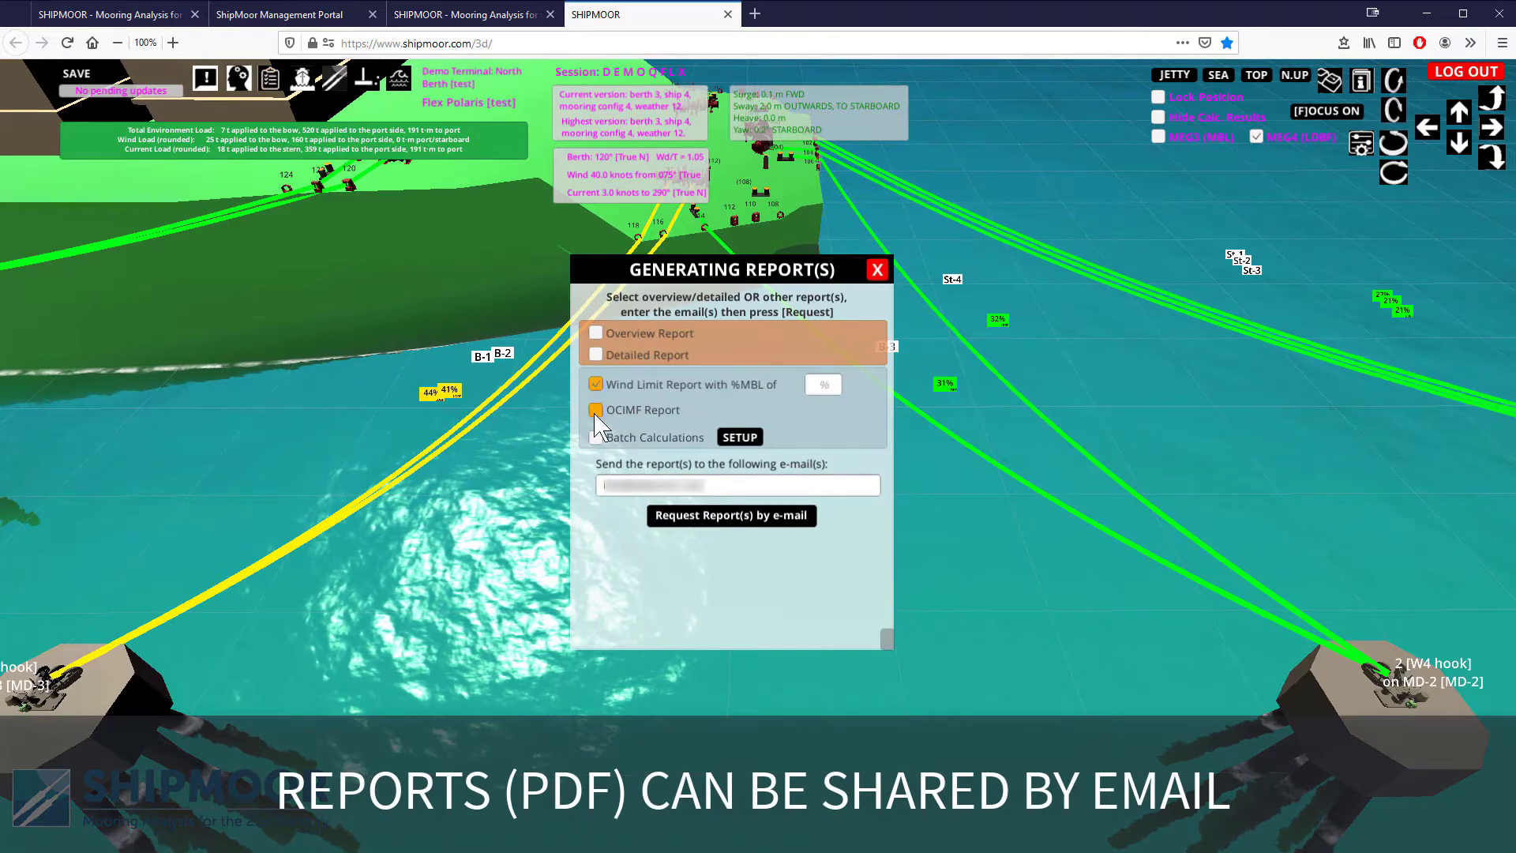
pyautogui.click(596, 410)
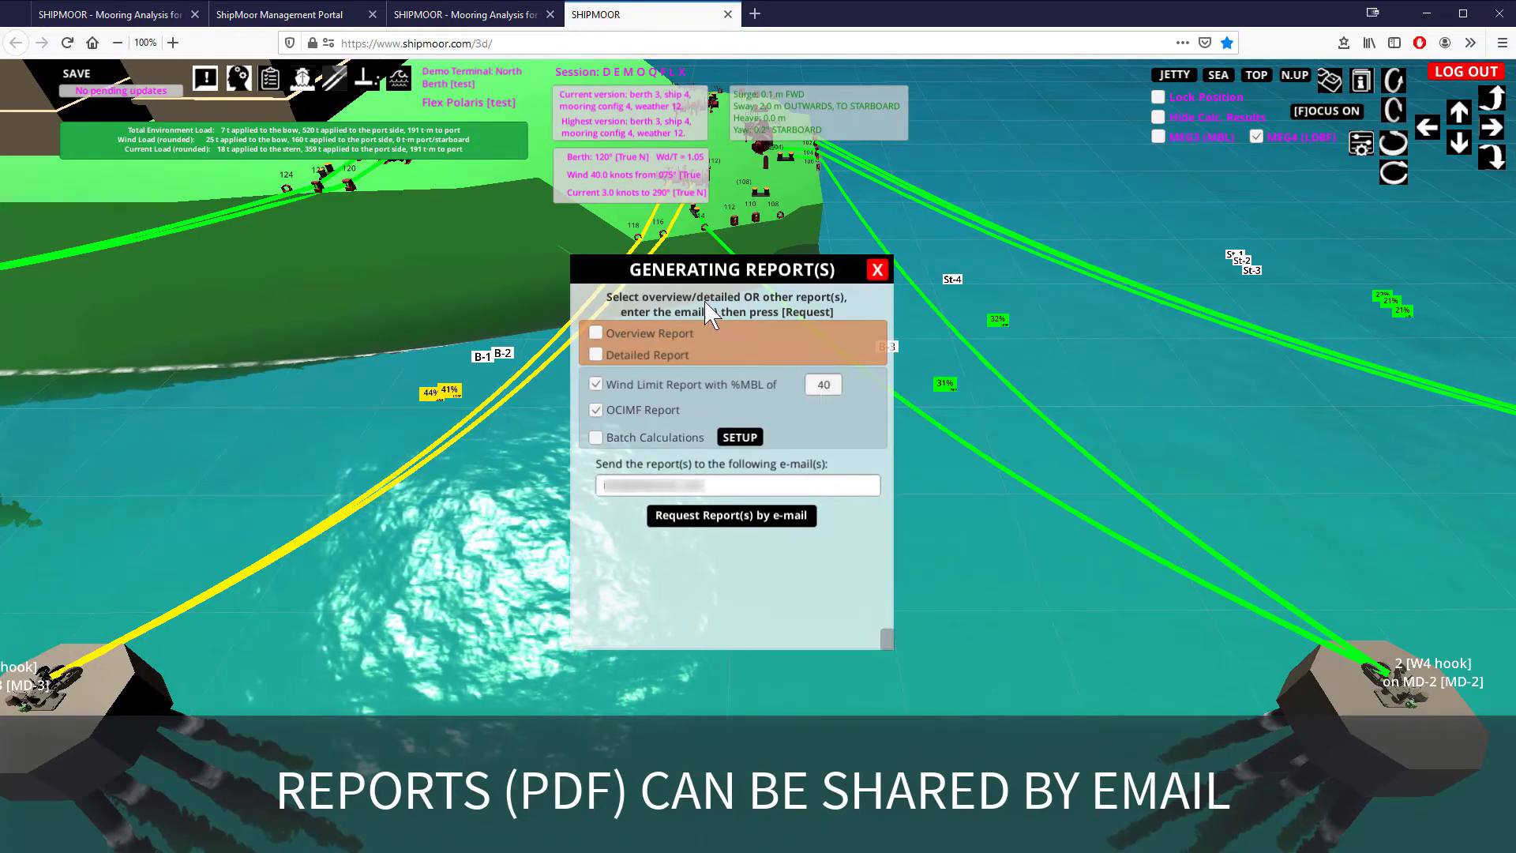
pyautogui.click(725, 517)
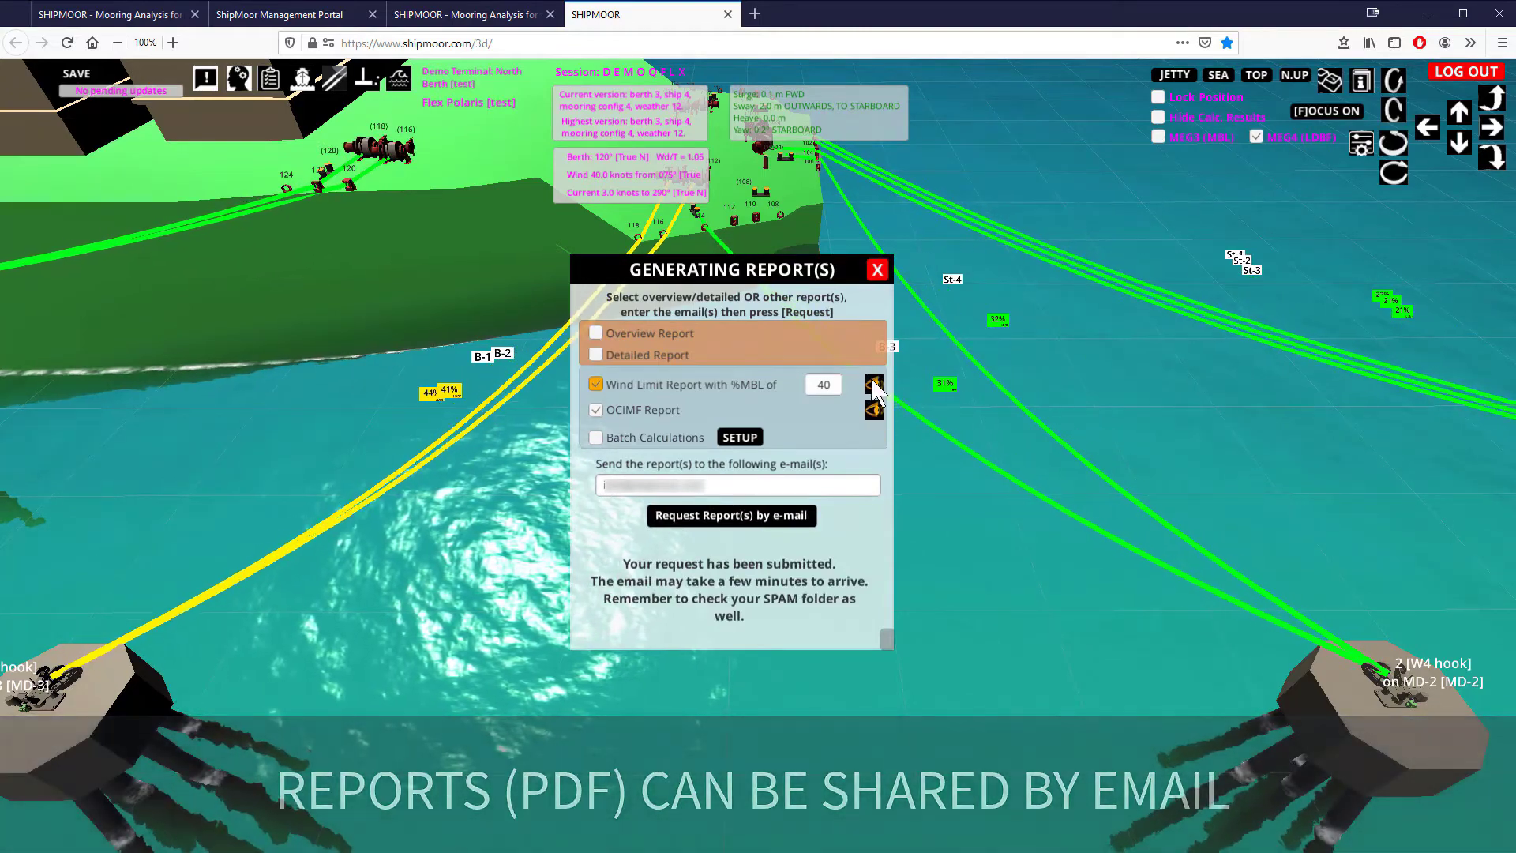
pyautogui.click(873, 383)
pyautogui.scroll(-12, 870, 379)
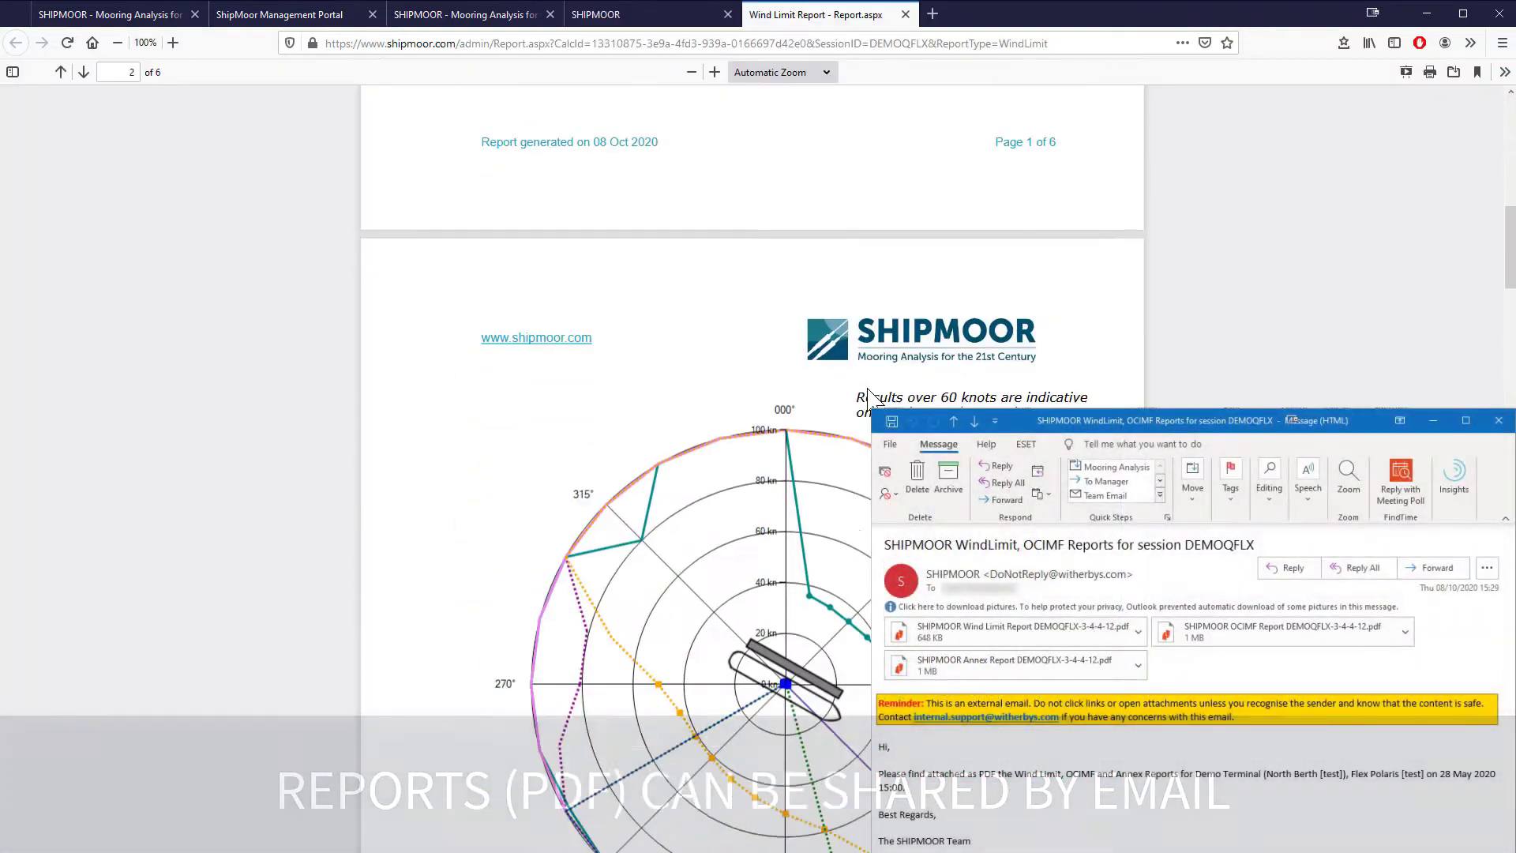
pyautogui.scroll(-4, 867, 399)
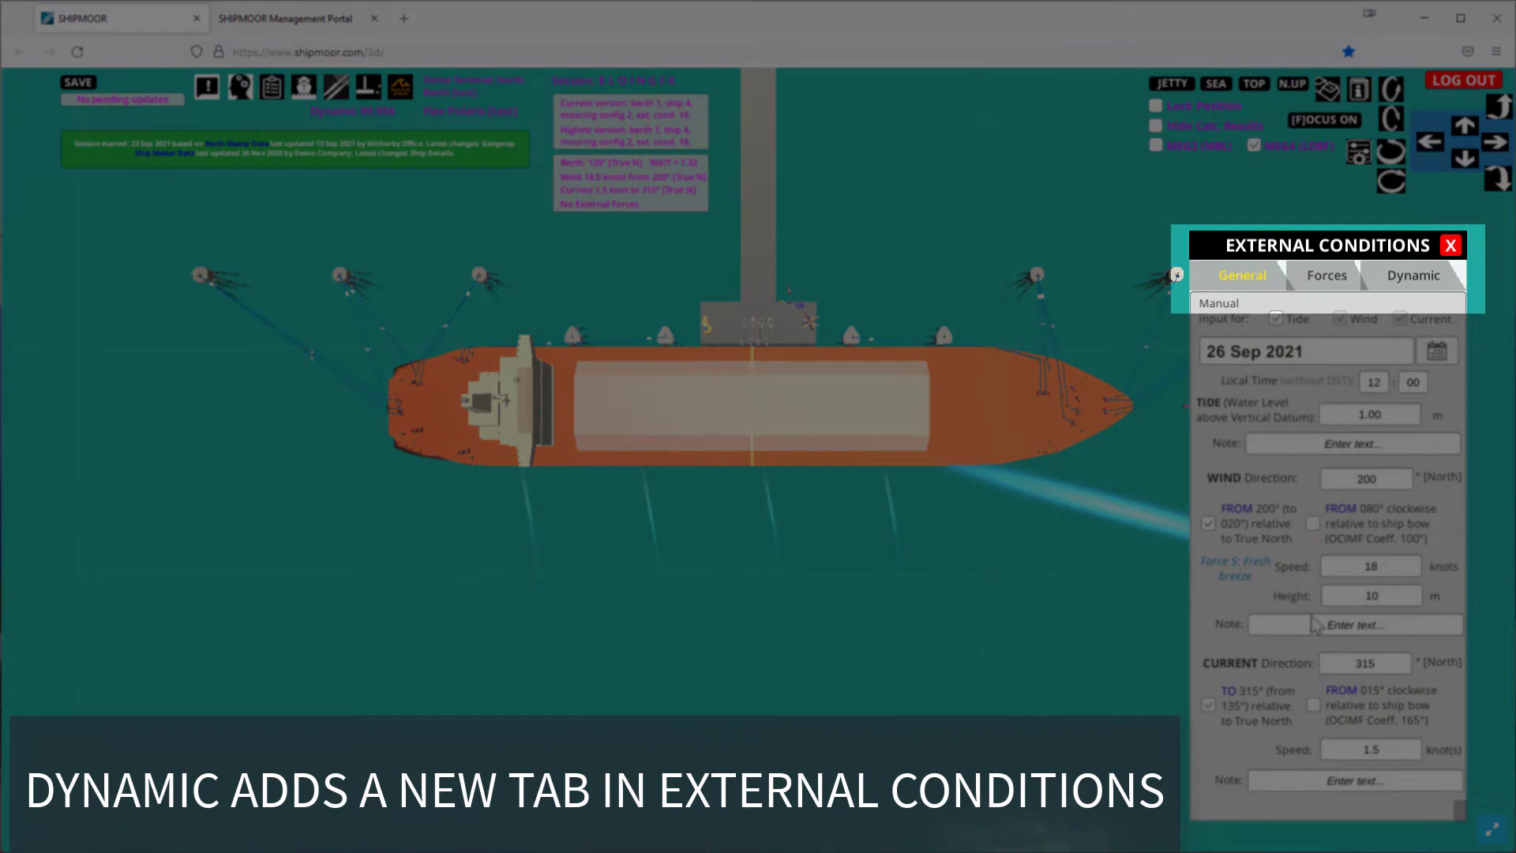
# Step: Review dynamic conditions: 1.00 m tide, 18-knot wind from 200°, 1.5-knot current
pyautogui.click(1388, 273)
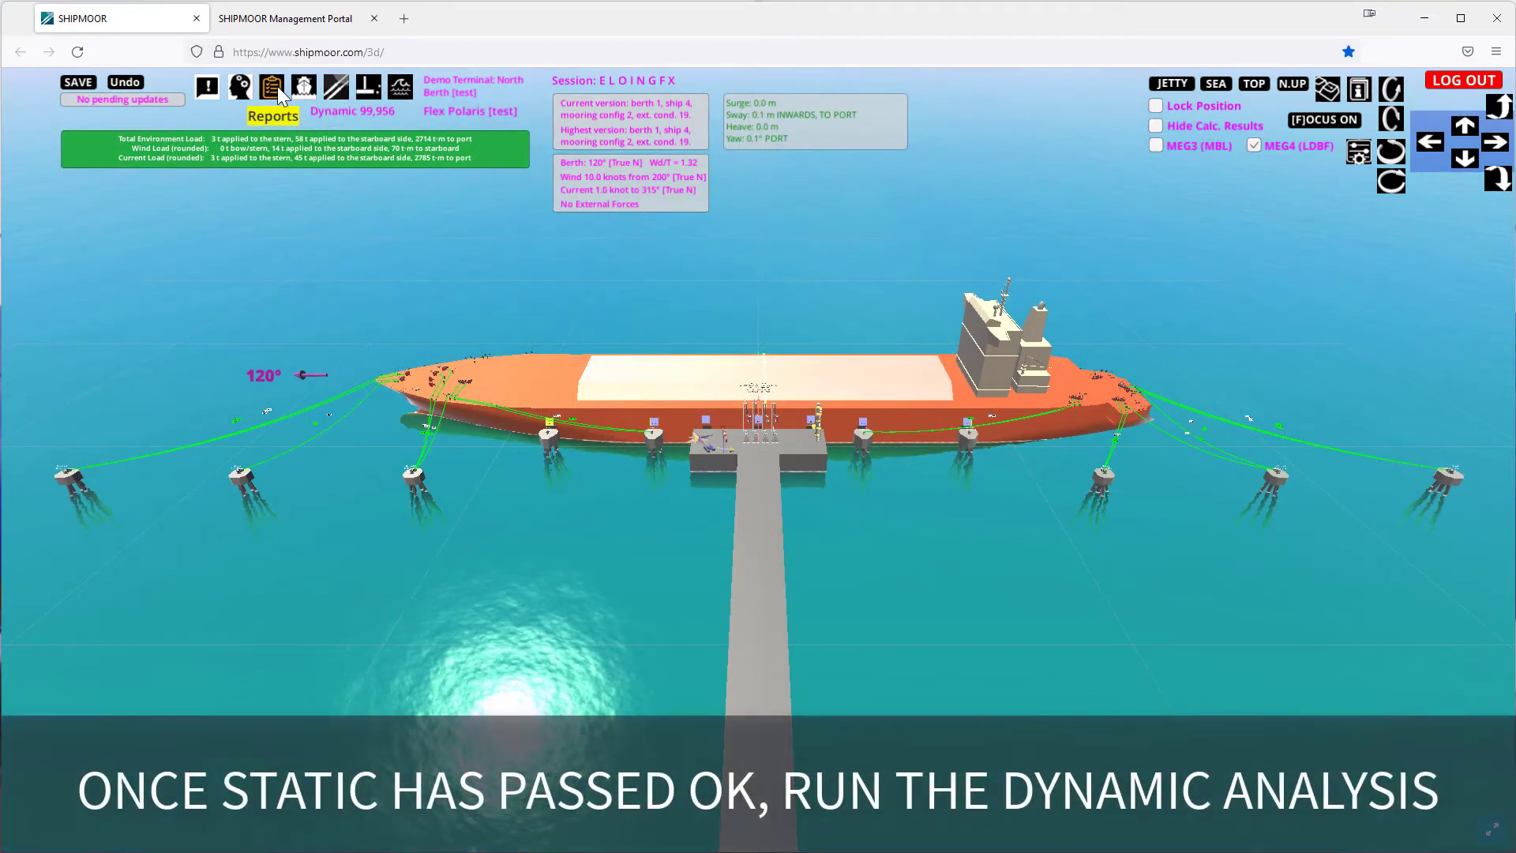
# Step: Select Dynamic Calc and Detailed Report in the report options
pyautogui.click(272, 87)
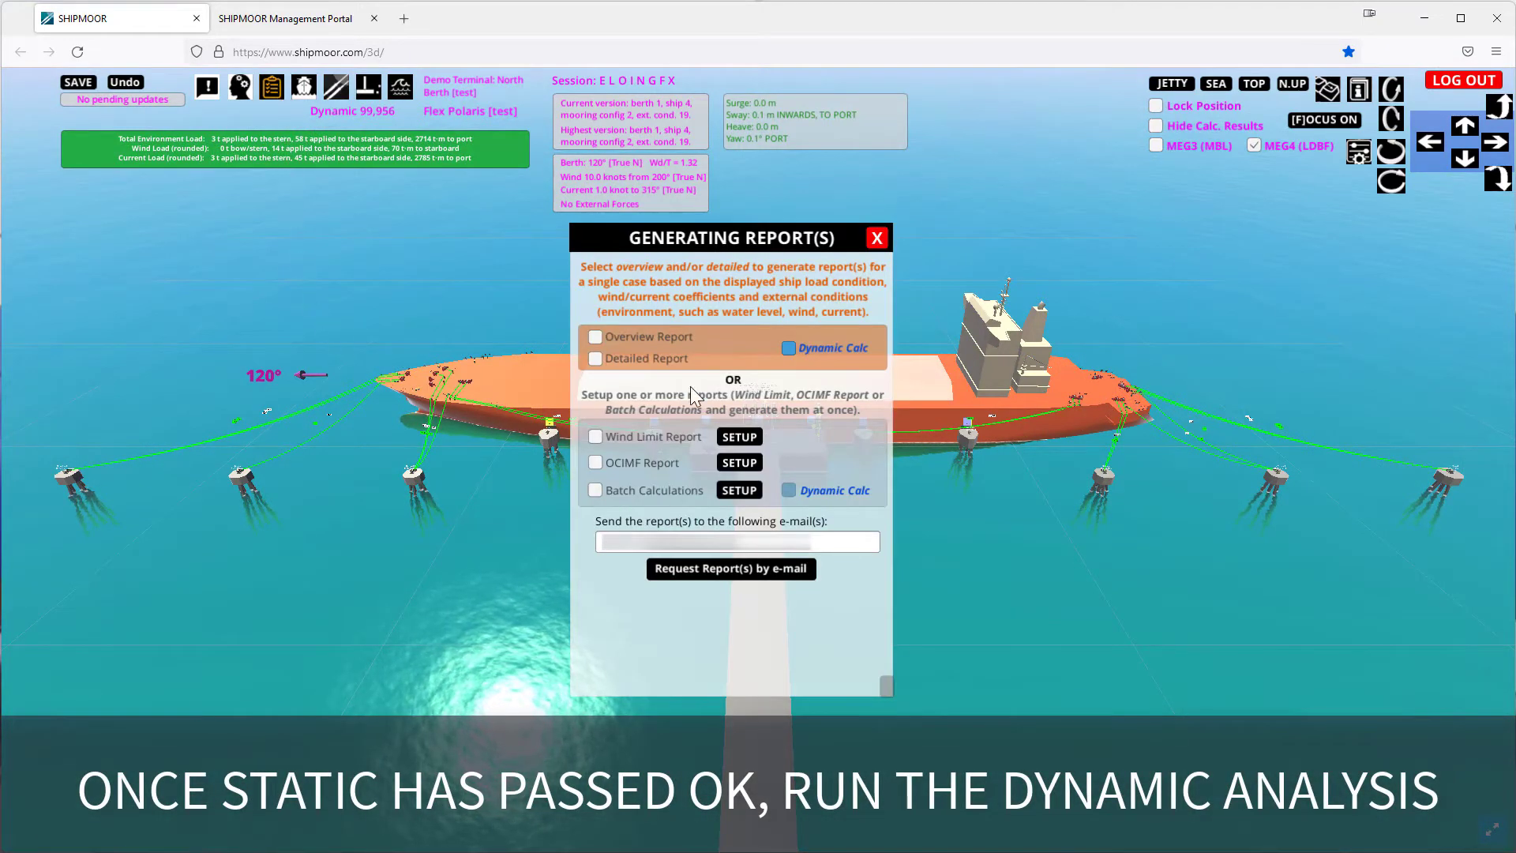
pyautogui.click(789, 350)
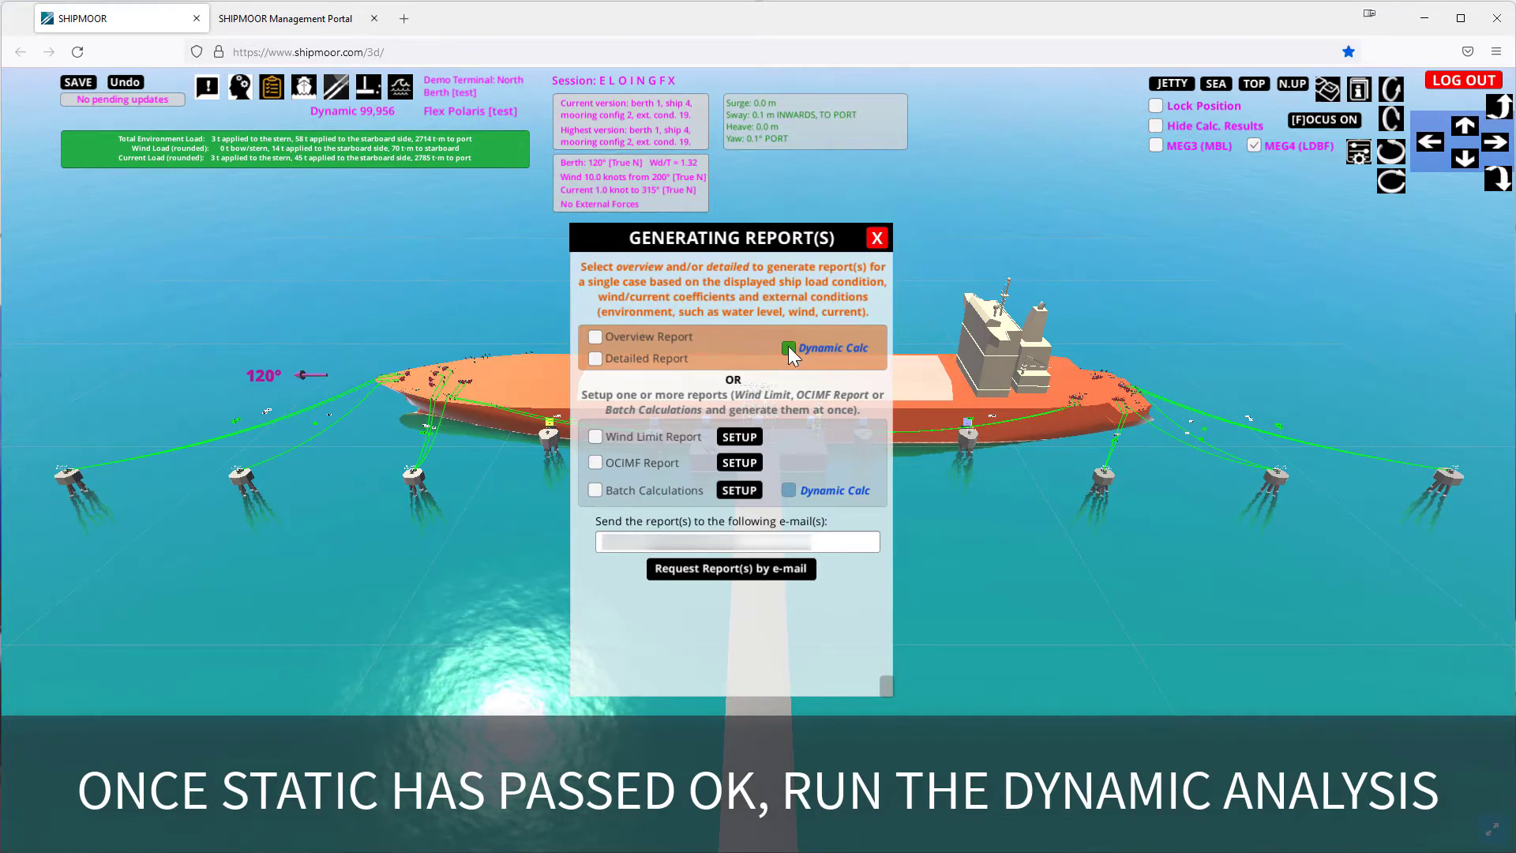
pyautogui.click(595, 359)
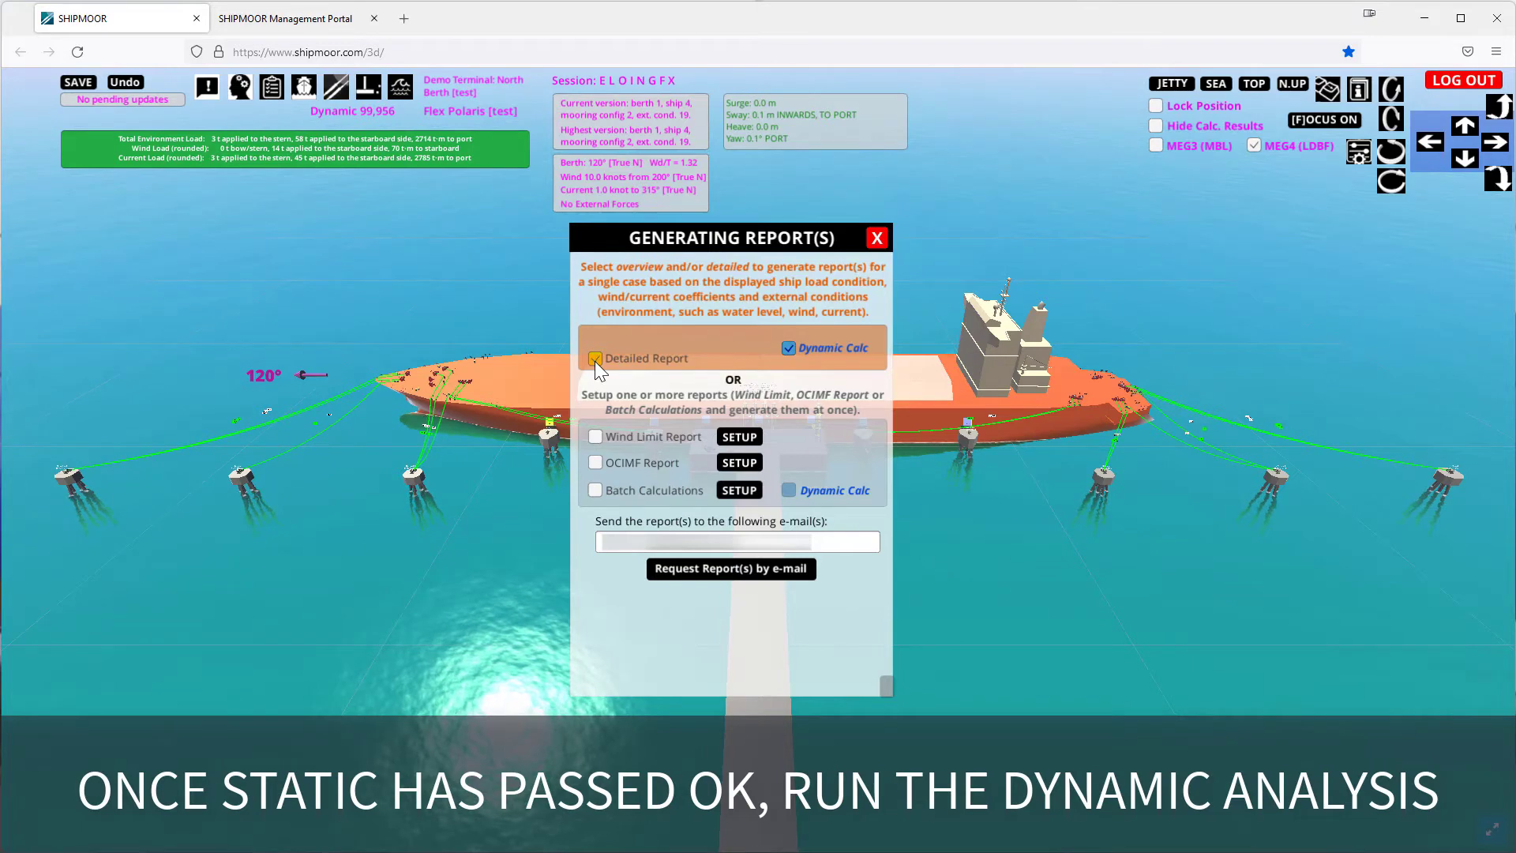